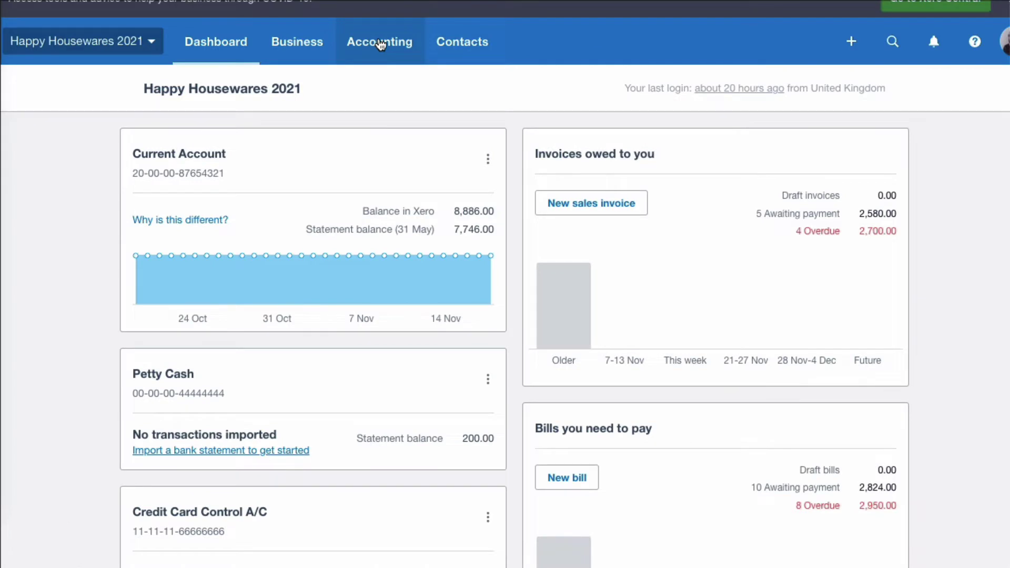
Step: Open the Chart of accounts from the Accounting menu
{"action": "left_click", "coordinate": [379, 45]}
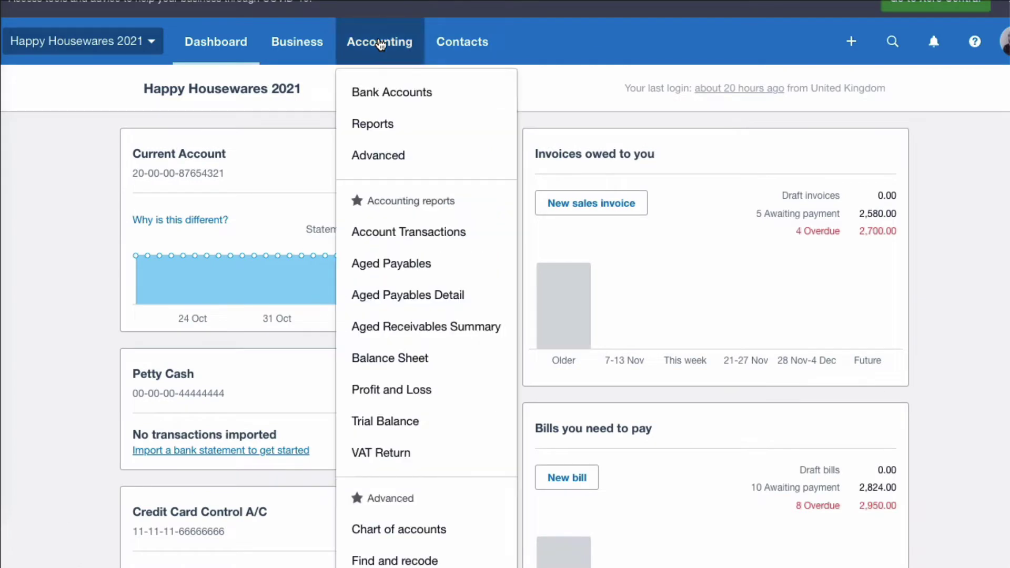
{"action": "scroll", "coordinate": [411, 212], "scroll_direction": "down", "scroll_amount": 2}
{"action": "scroll", "coordinate": [412, 212], "scroll_direction": "down", "scroll_amount": 1}
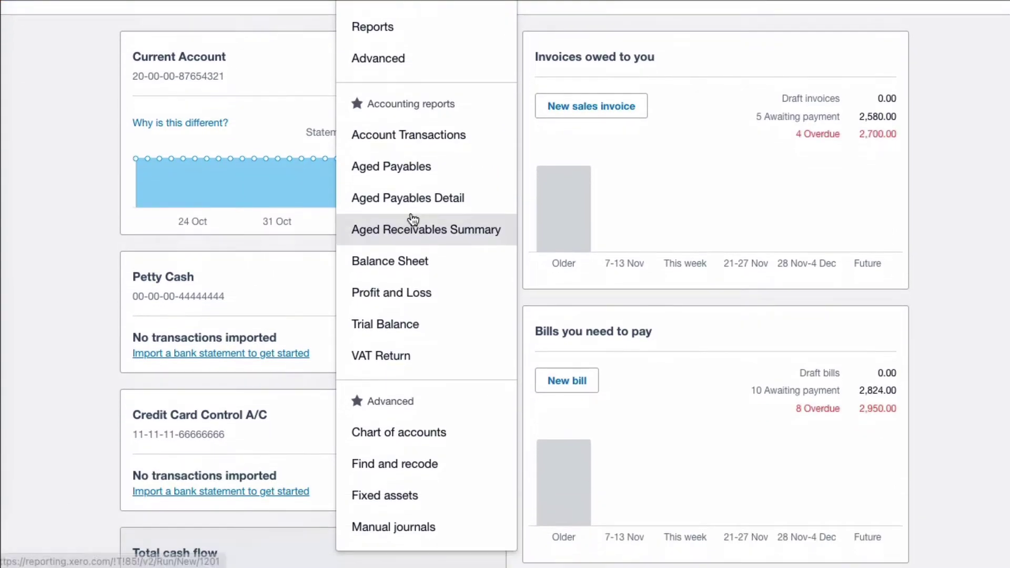
{"action": "left_click", "coordinate": [408, 437]}
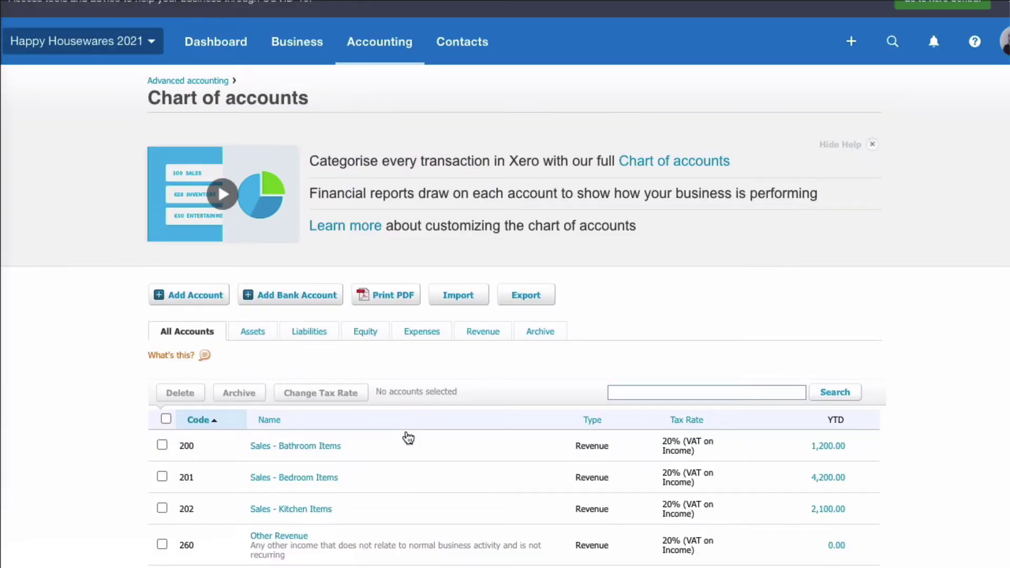
Step: Scroll through the revenue, direct cost and overhead accounts, then return to the top
{"action": "scroll", "coordinate": [528, 345], "scroll_direction": "down", "scroll_amount": 2}
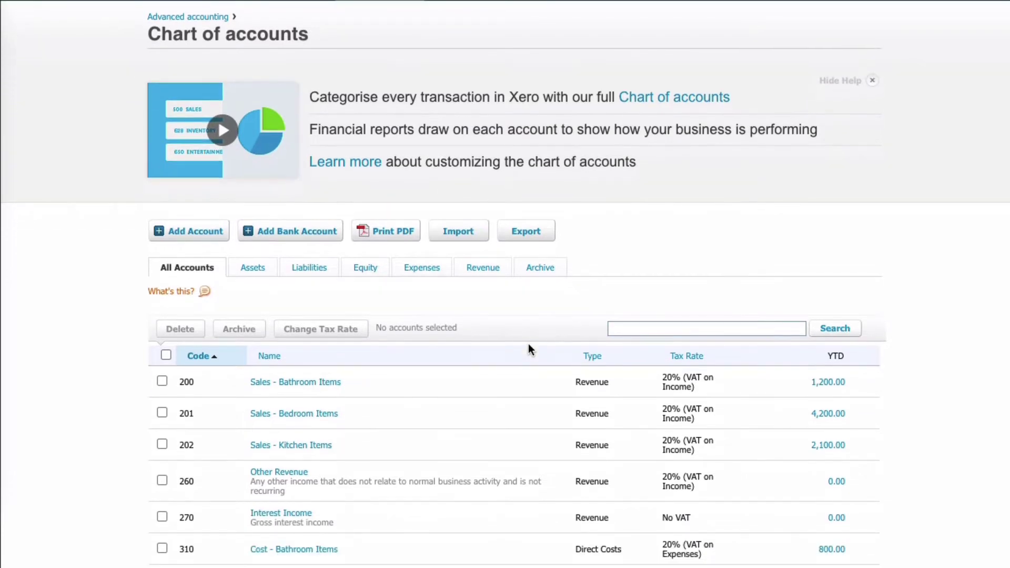
{"action": "scroll", "coordinate": [528, 344], "scroll_direction": "down", "scroll_amount": 1}
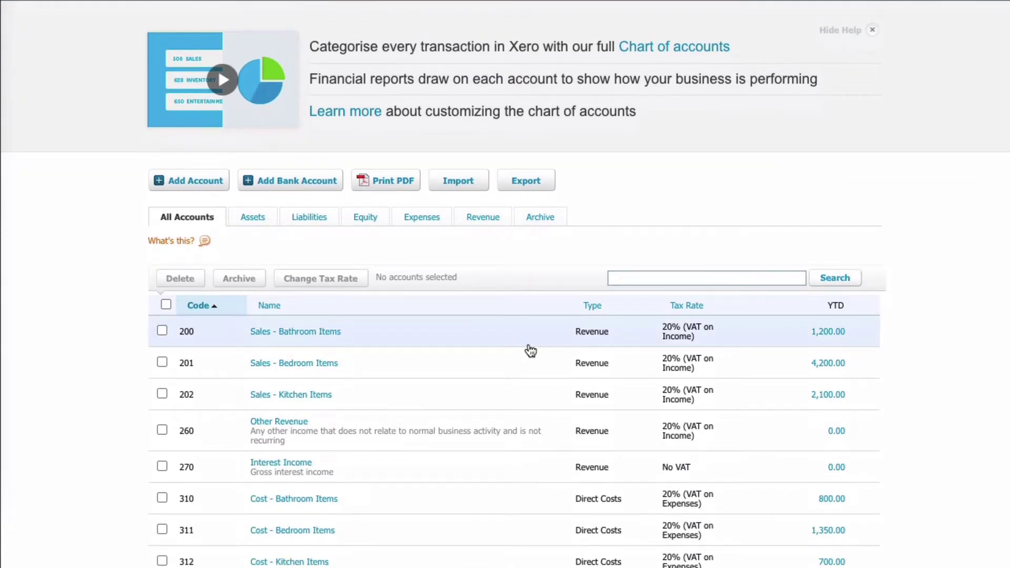
{"action": "scroll", "coordinate": [530, 351], "scroll_direction": "up", "scroll_amount": 2}
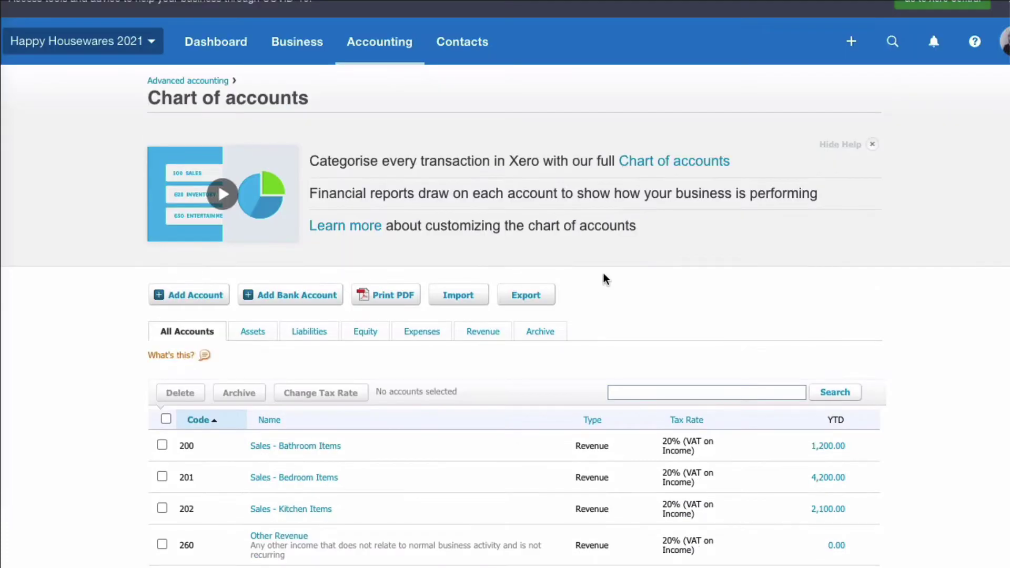
{"action": "scroll", "coordinate": [603, 278], "scroll_direction": "down", "scroll_amount": 2}
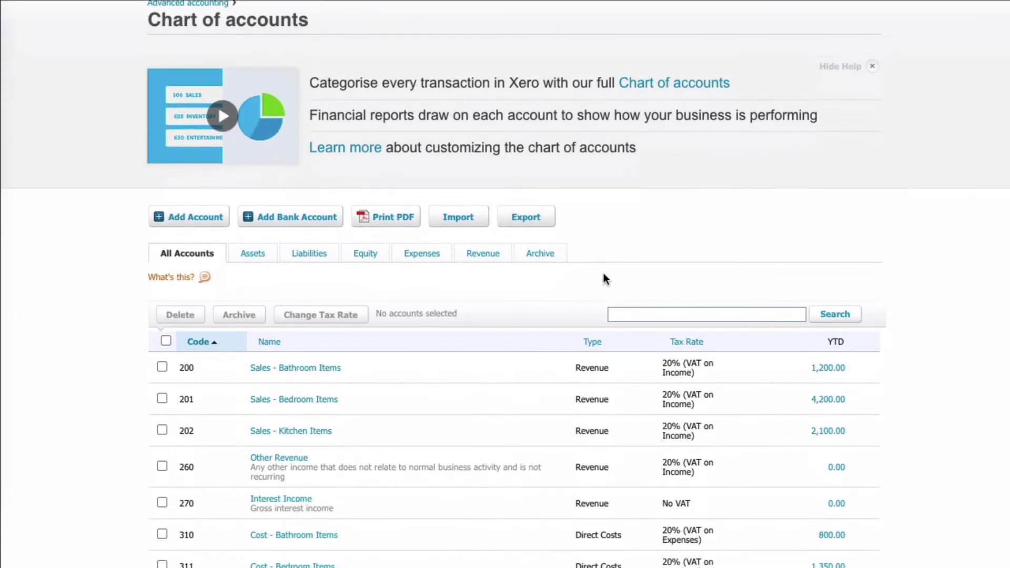
{"action": "scroll", "coordinate": [437, 337], "scroll_direction": "down", "scroll_amount": 2}
{"action": "scroll", "coordinate": [435, 321], "scroll_direction": "down", "scroll_amount": 9}
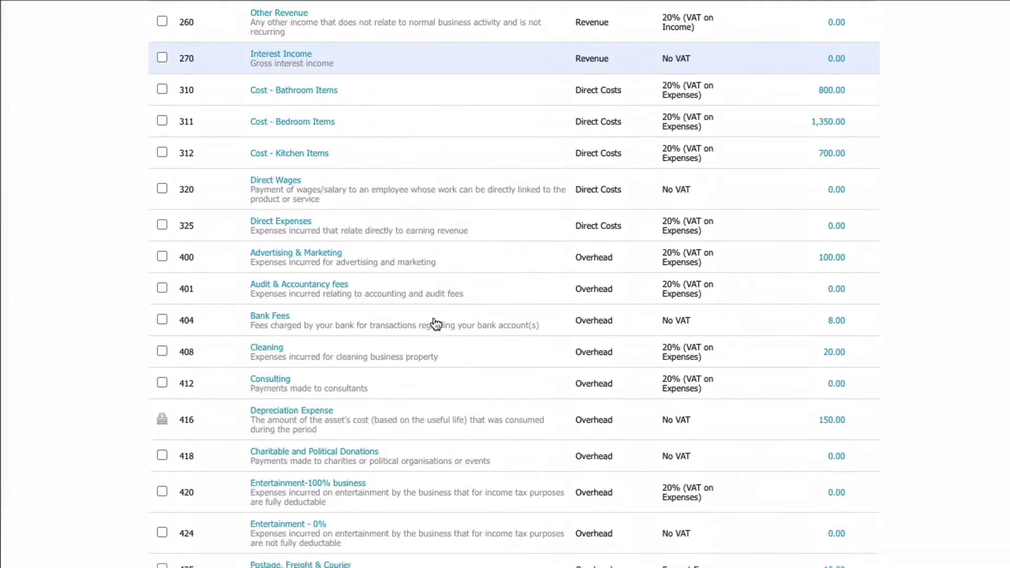
{"action": "scroll", "coordinate": [436, 324], "scroll_direction": "down", "scroll_amount": 2}
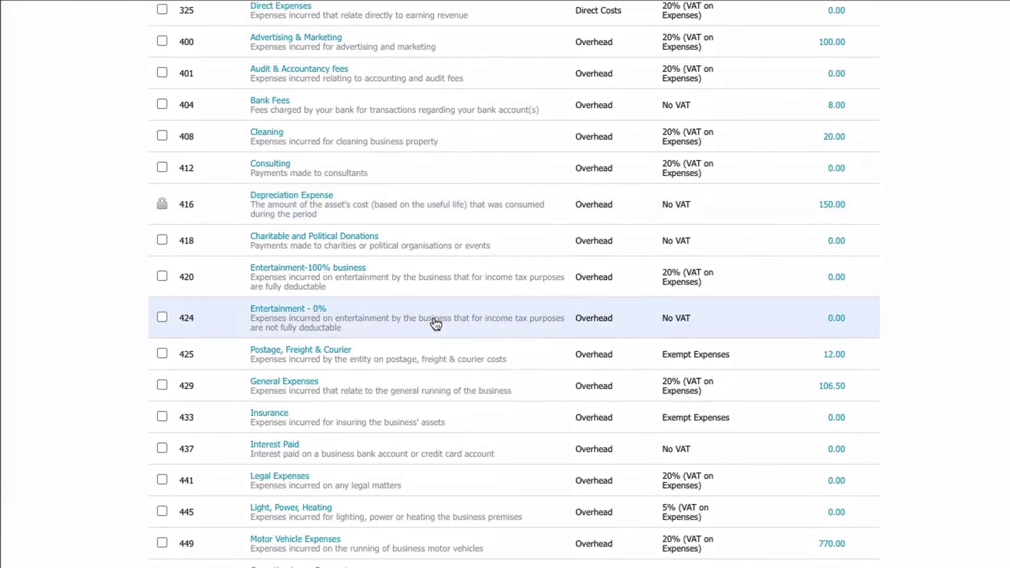
{"action": "scroll", "coordinate": [436, 324], "scroll_direction": "down", "scroll_amount": 2}
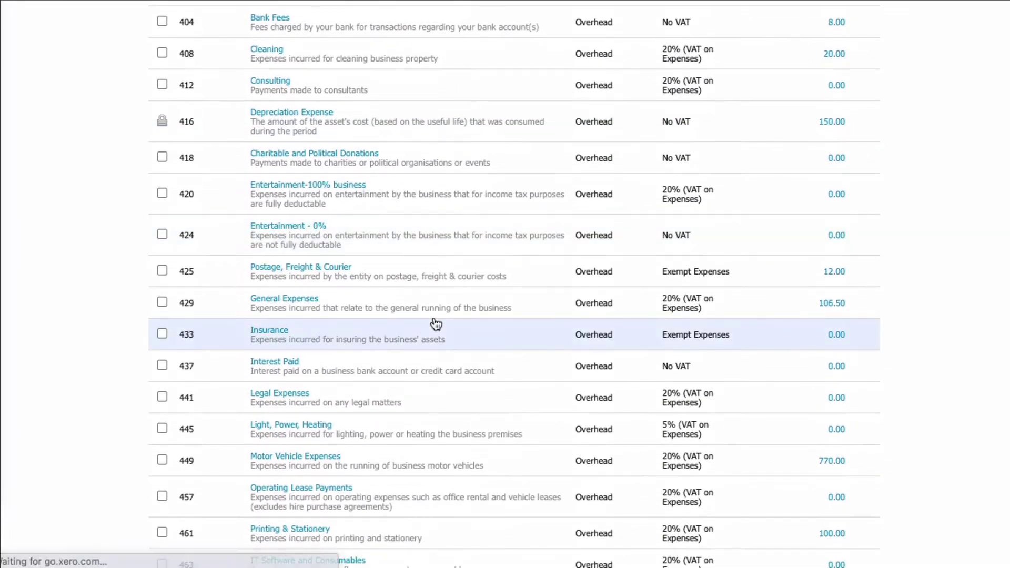
{"action": "scroll", "coordinate": [436, 324], "scroll_direction": "down", "scroll_amount": 2}
{"action": "scroll", "coordinate": [447, 334], "scroll_direction": "down", "scroll_amount": 1}
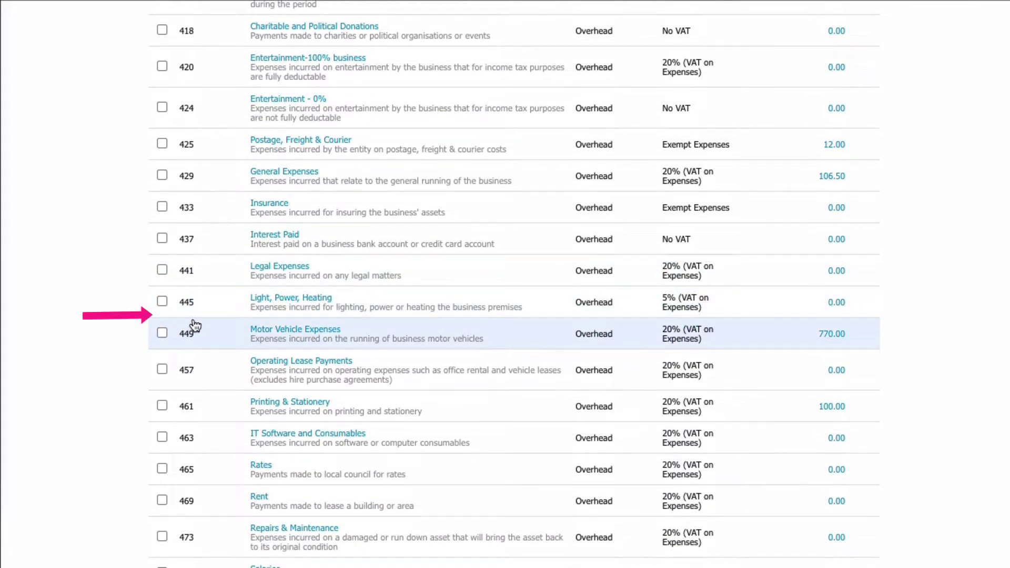
{"action": "scroll", "coordinate": [372, 329], "scroll_direction": "up", "scroll_amount": 20}
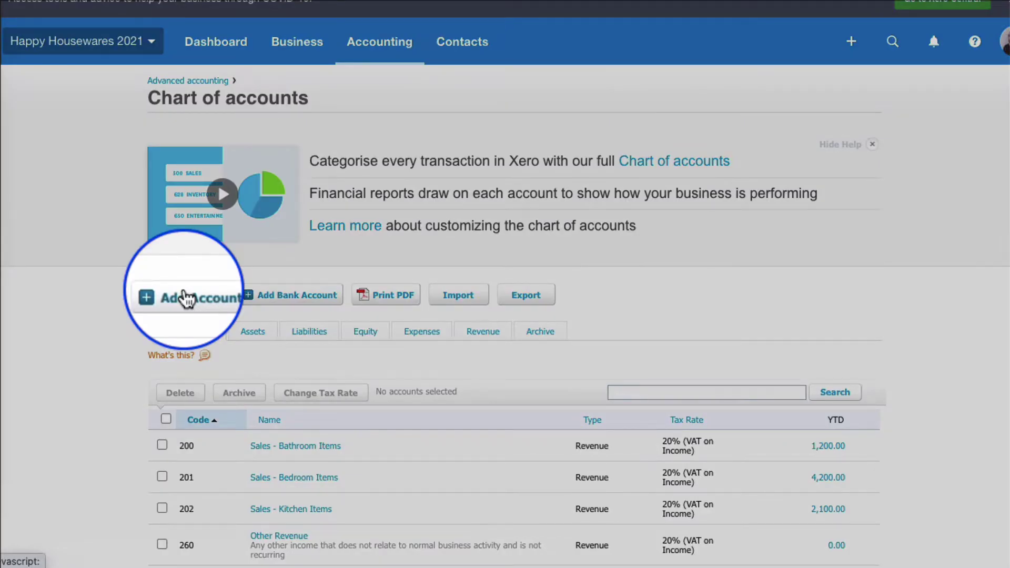
Step: Create Overhead account 448 'Loss/(Gain) on Disposal of Assets' with the No VAT tax rate
{"action": "left_click", "coordinate": [185, 295]}
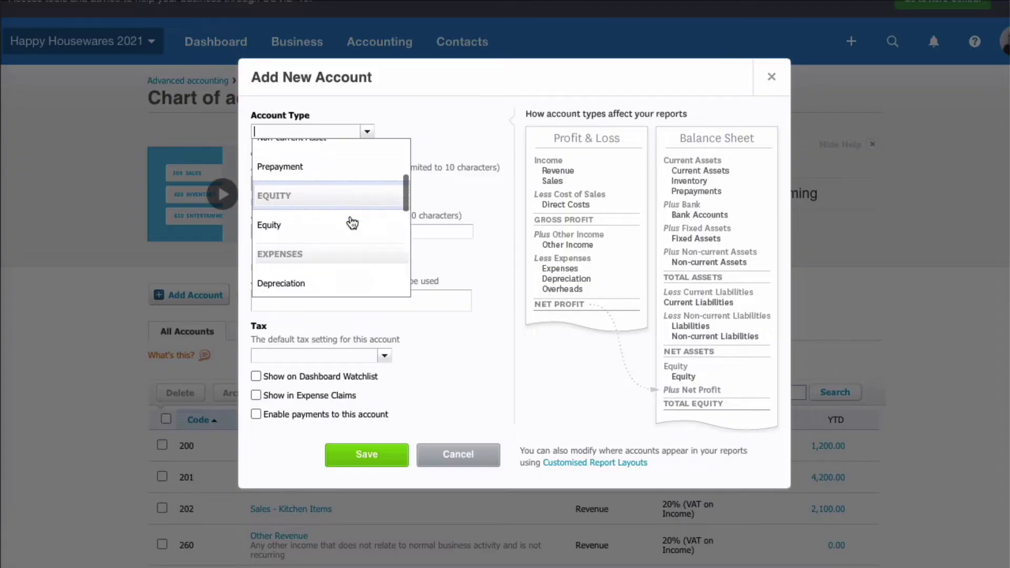
{"action": "scroll", "coordinate": [350, 221], "scroll_direction": "down", "scroll_amount": 5}
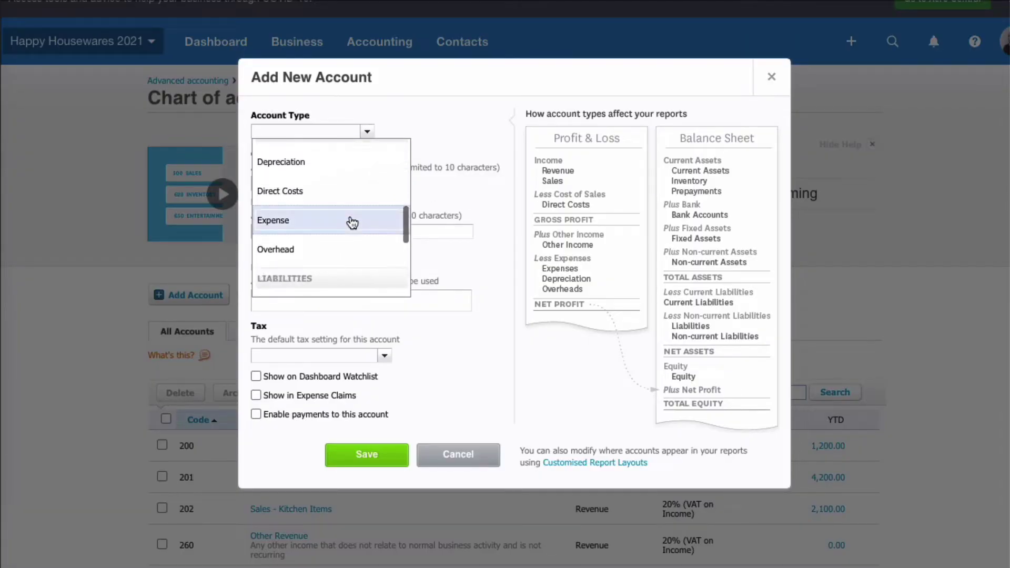
{"action": "left_click", "coordinate": [313, 251]}
{"action": "left_click", "coordinate": [271, 183]}
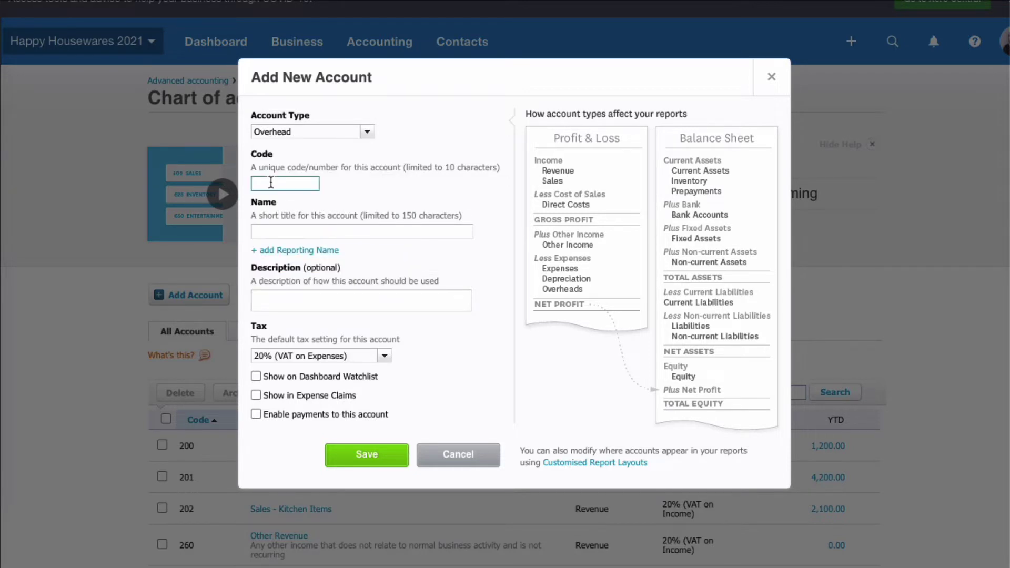
{"action": "type", "text": "448"}
{"action": "key", "text": "Tab"}
{"action": "type", "text": "Loss/(Gain) on Disposal of Assets"}
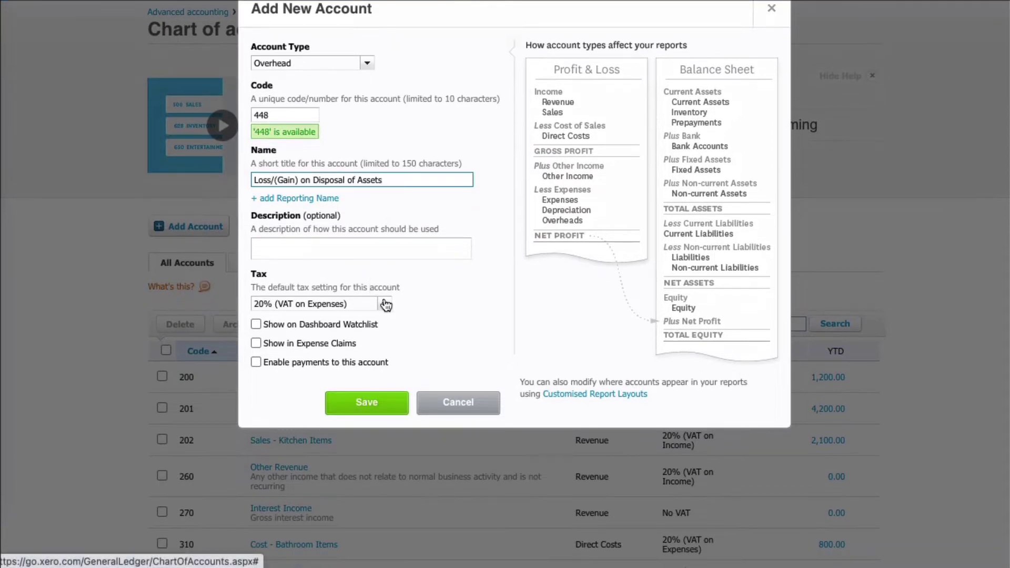
{"action": "left_click", "coordinate": [386, 304]}
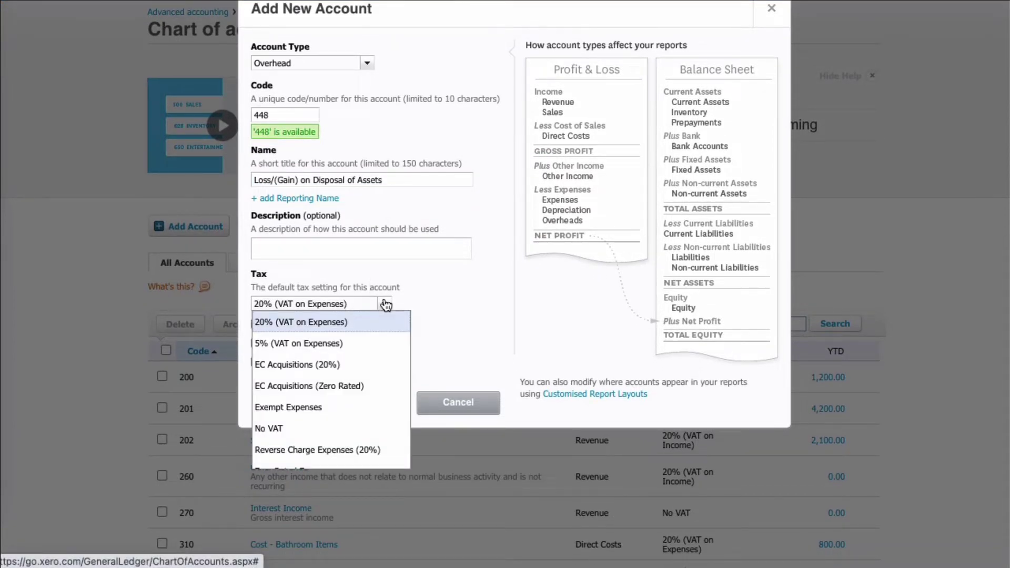
{"action": "left_click", "coordinate": [272, 432]}
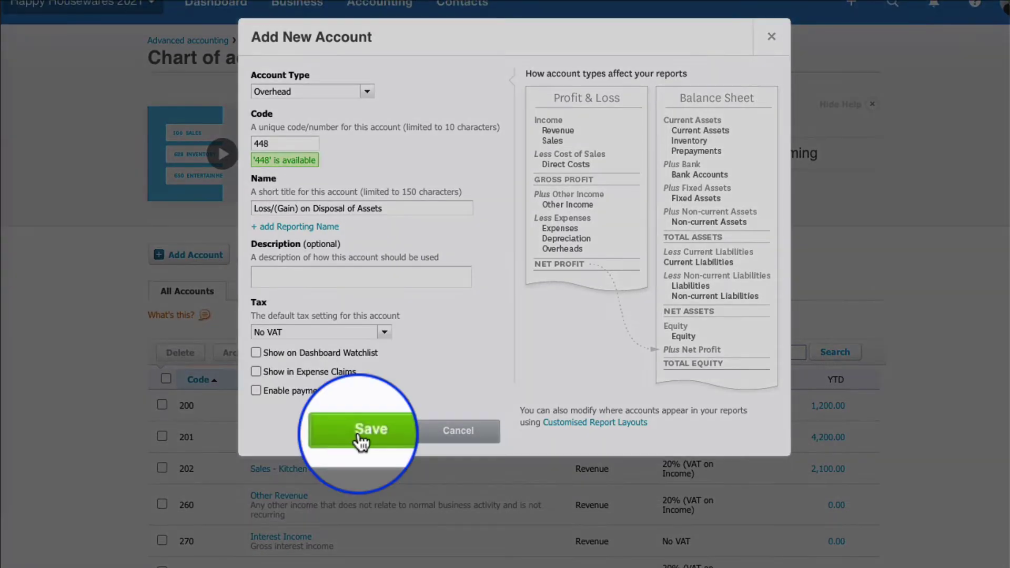
{"action": "left_click", "coordinate": [360, 434]}
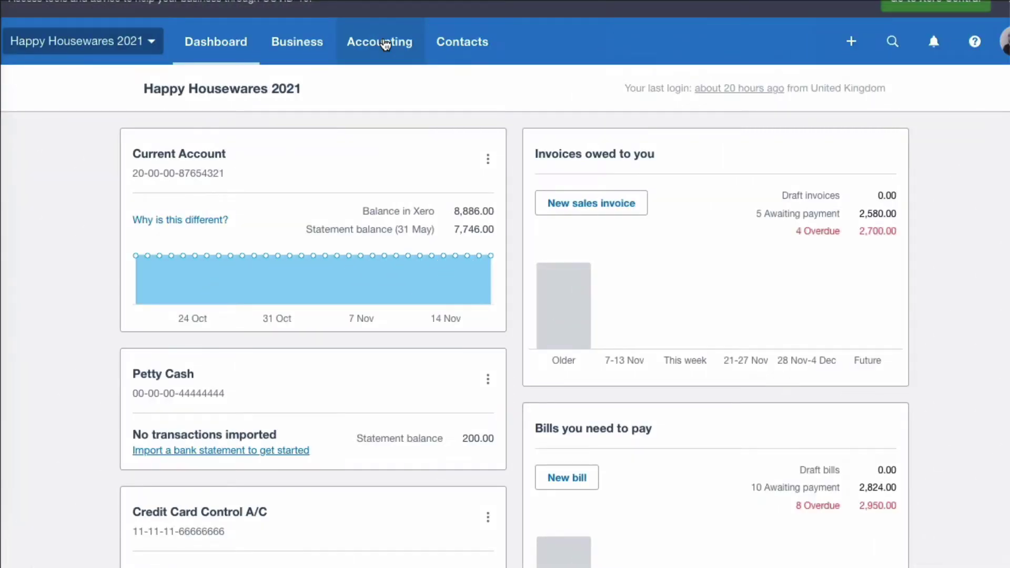
Step: Show the Registered assets list under Fixed assets
{"action": "left_click", "coordinate": [384, 44]}
{"action": "scroll", "coordinate": [395, 158], "scroll_direction": "down", "scroll_amount": 3}
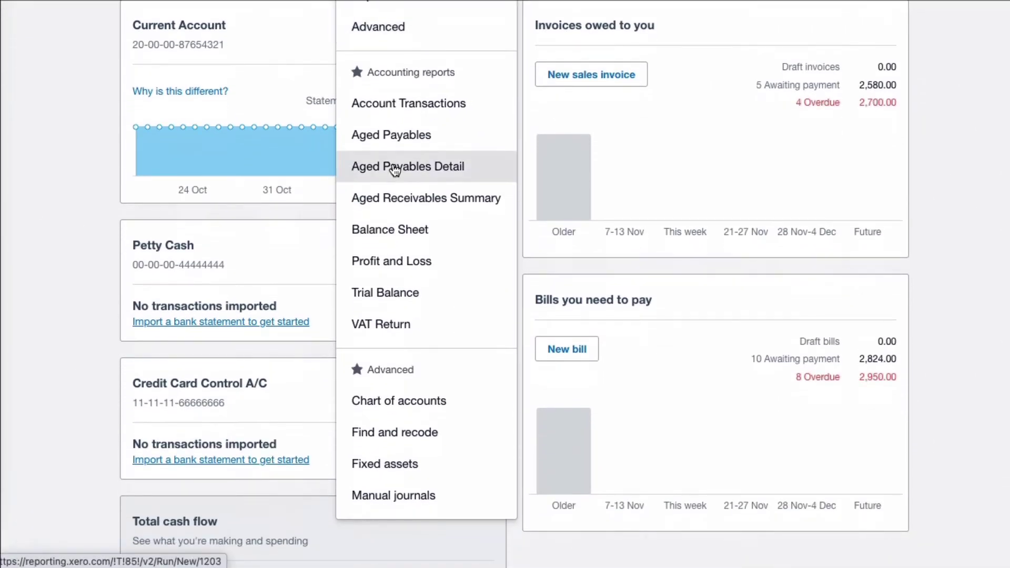
{"action": "left_click", "coordinate": [398, 468]}
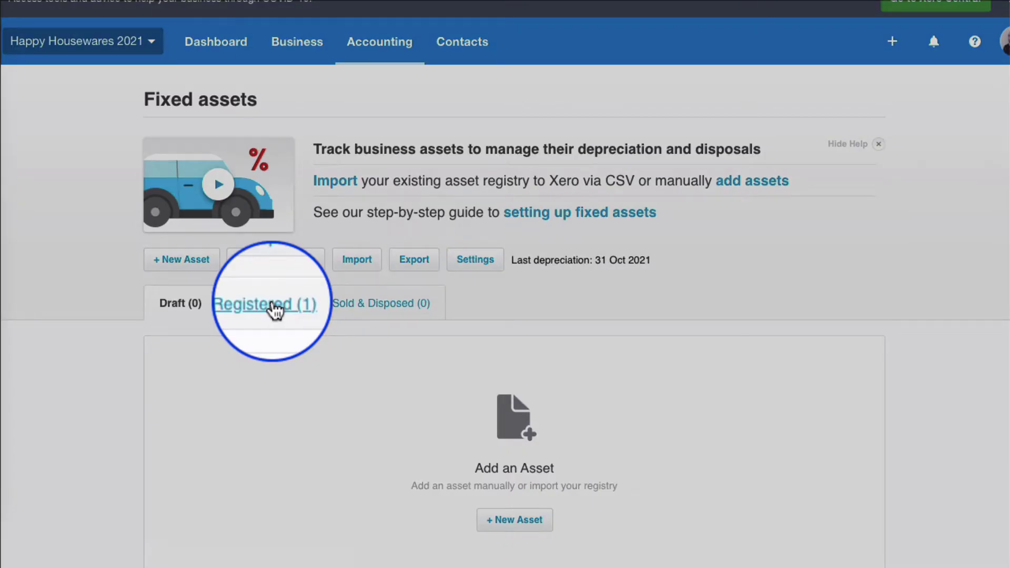
{"action": "left_click", "coordinate": [268, 304]}
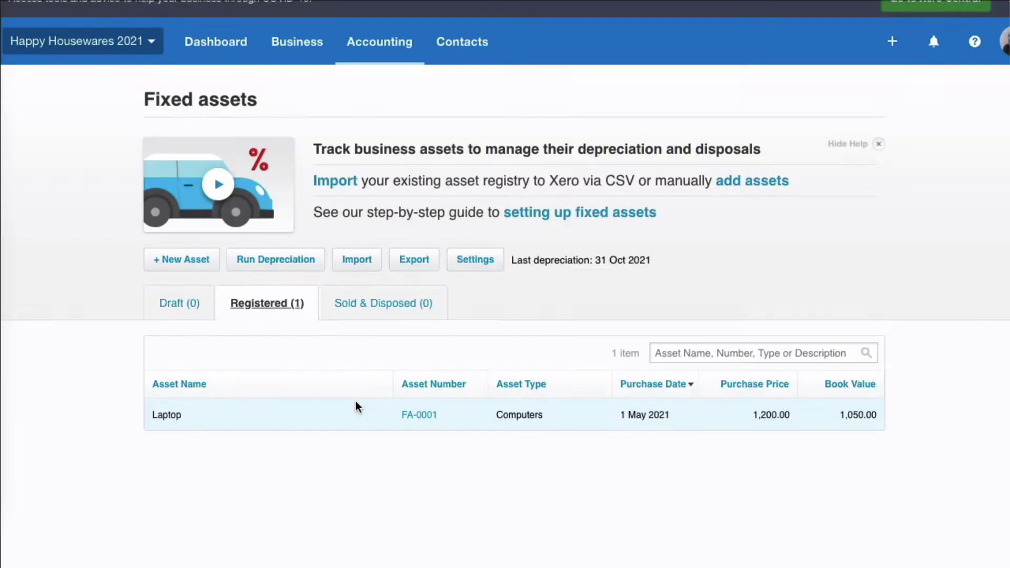
Step: Open Laptop FA-0001, review its summary, and view its 1,050.00 book value on the Value tab
{"action": "left_click", "coordinate": [420, 416]}
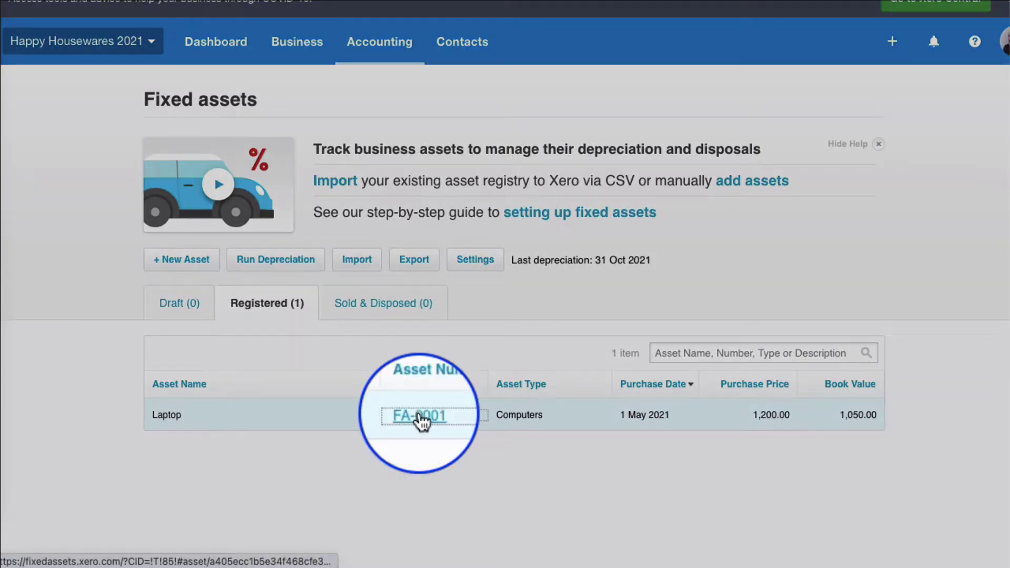
{"action": "scroll", "coordinate": [420, 416], "scroll_direction": "down", "scroll_amount": 1}
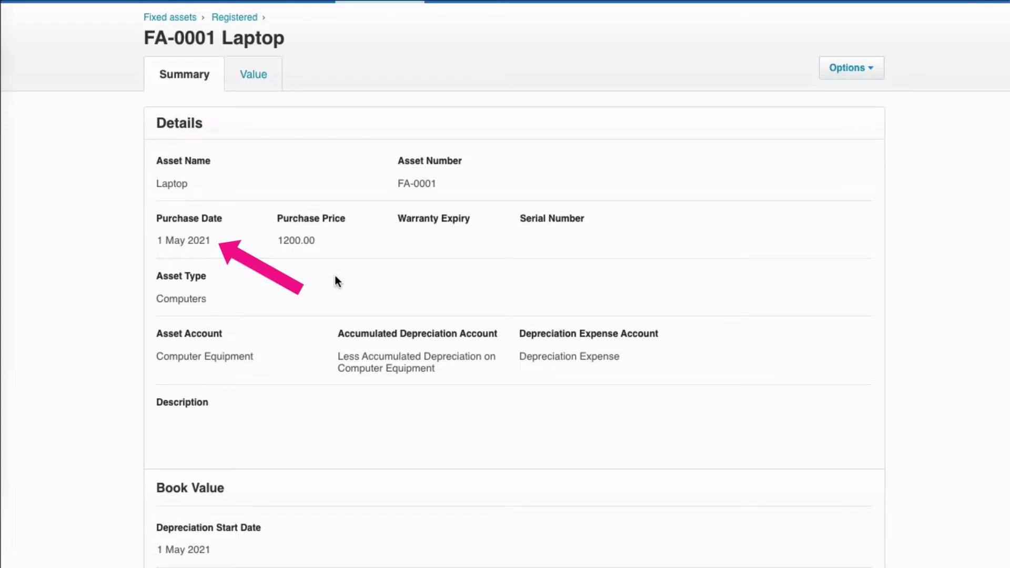
{"action": "scroll", "coordinate": [335, 276], "scroll_direction": "down", "scroll_amount": 4}
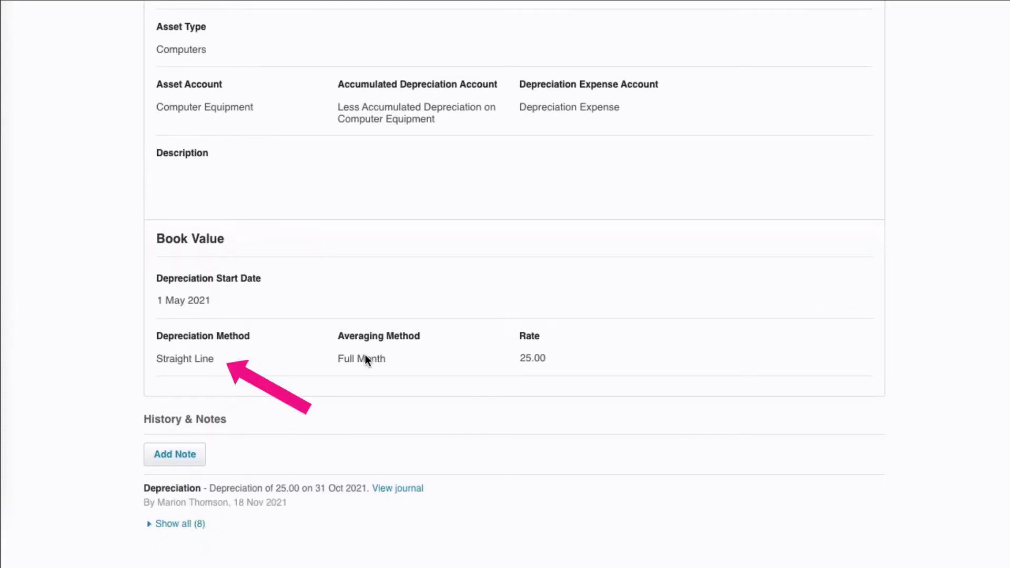
{"action": "scroll", "coordinate": [312, 118], "scroll_direction": "up", "scroll_amount": 5}
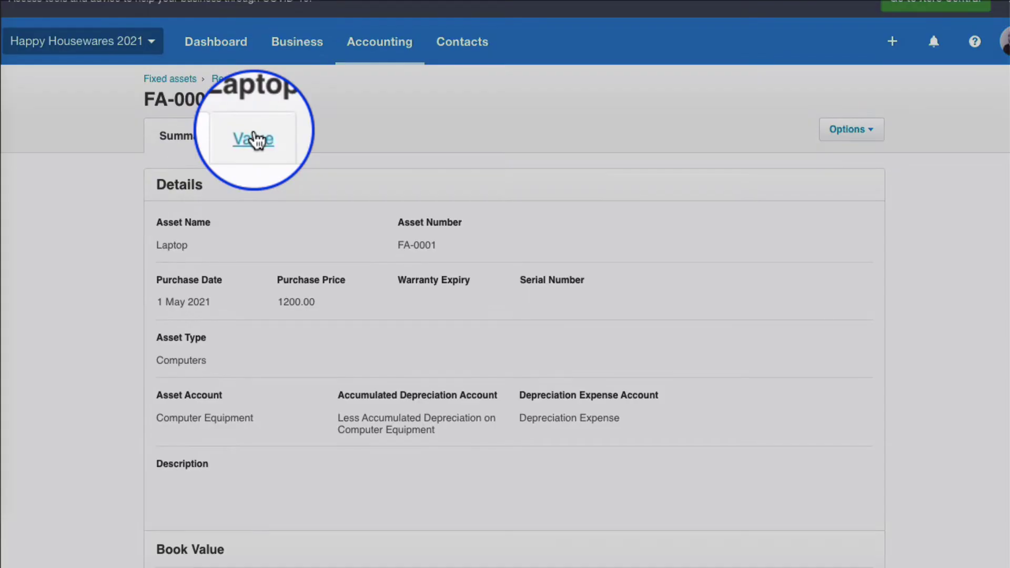
{"action": "left_click", "coordinate": [256, 140]}
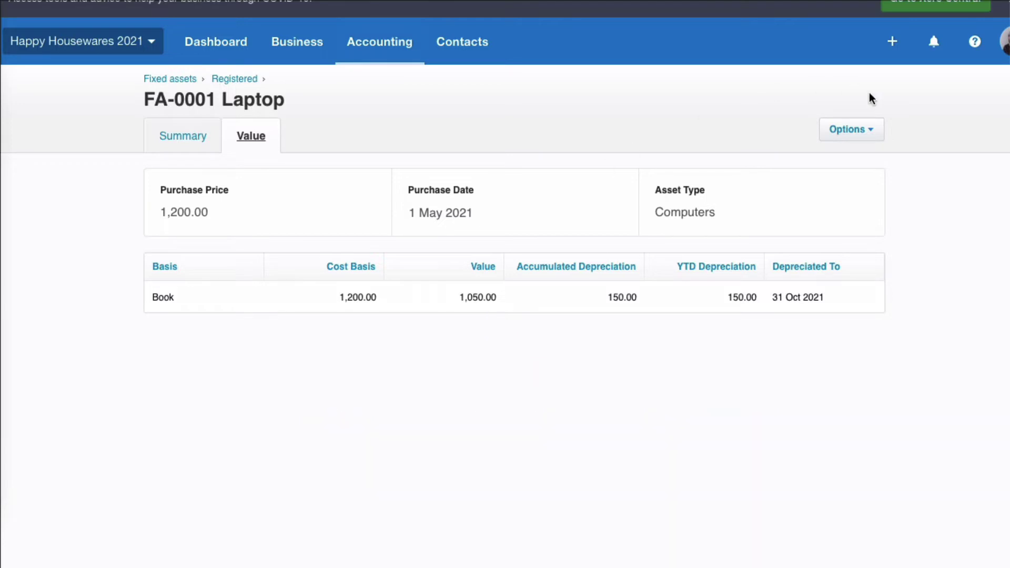
Step: Start disposing of the laptop with a disposal date of 1 Nov 2021
{"action": "left_click", "coordinate": [870, 135]}
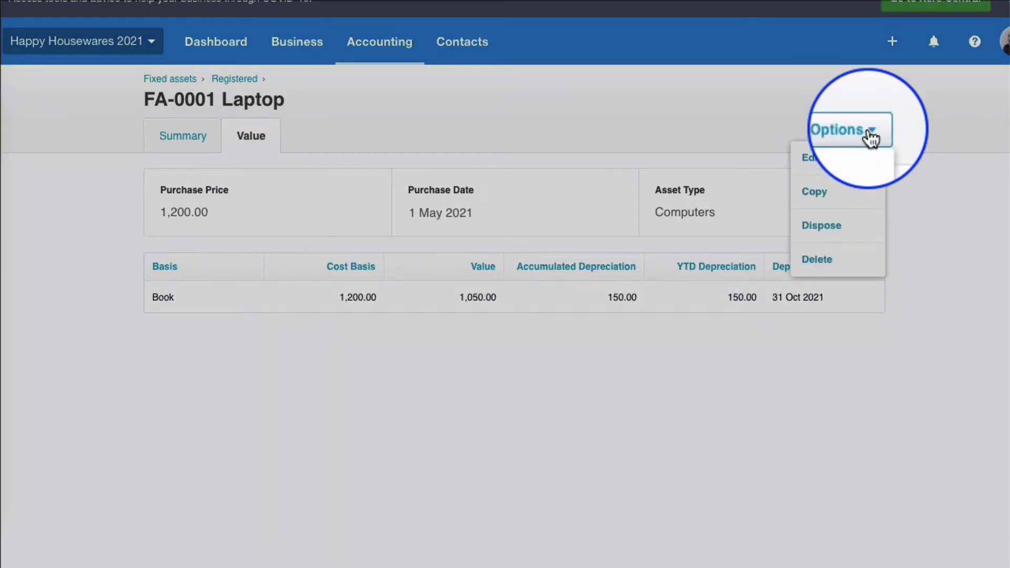
{"action": "left_click", "coordinate": [829, 230]}
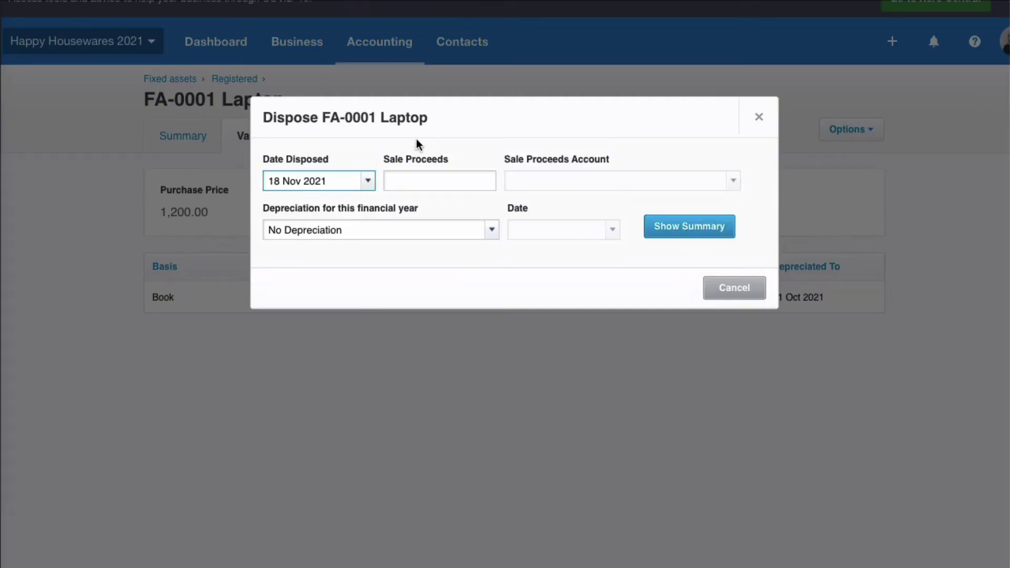
{"action": "left_click", "coordinate": [368, 185]}
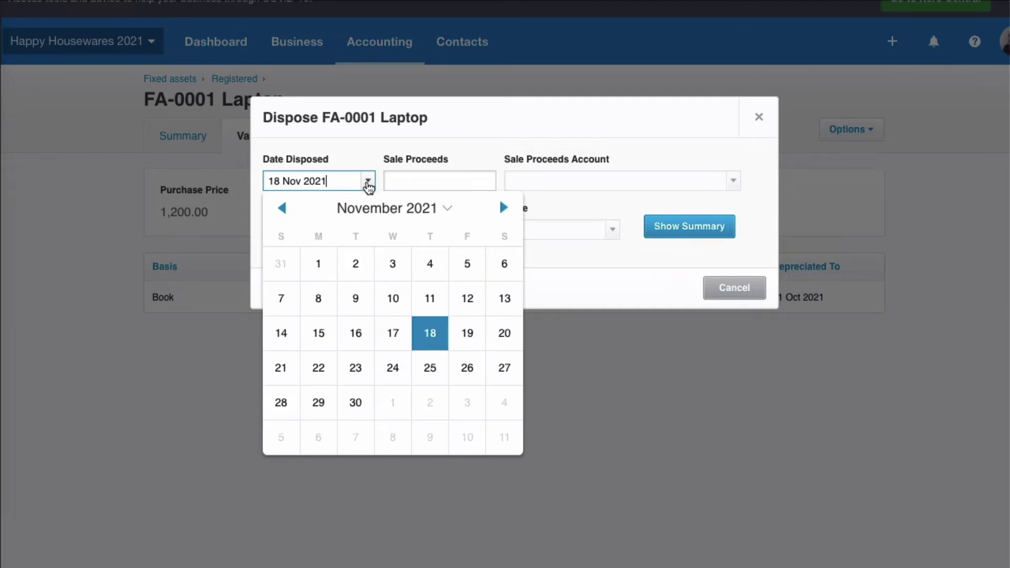
{"action": "left_click", "coordinate": [319, 262]}
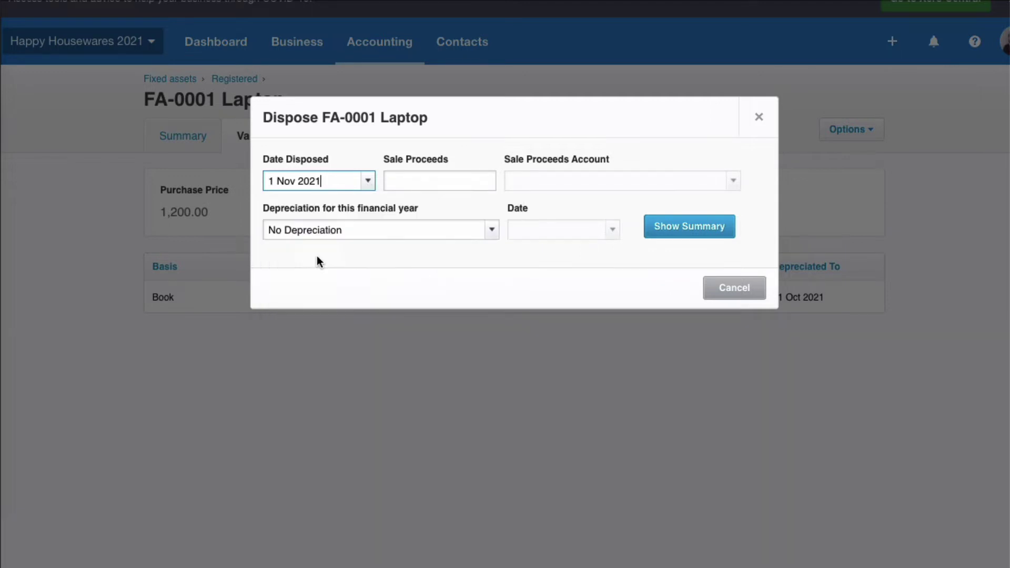
Step: Enter 1000 sale proceeds coded to account 448 Loss/(Gain) on Disposal of Assets
{"action": "left_click", "coordinate": [405, 181]}
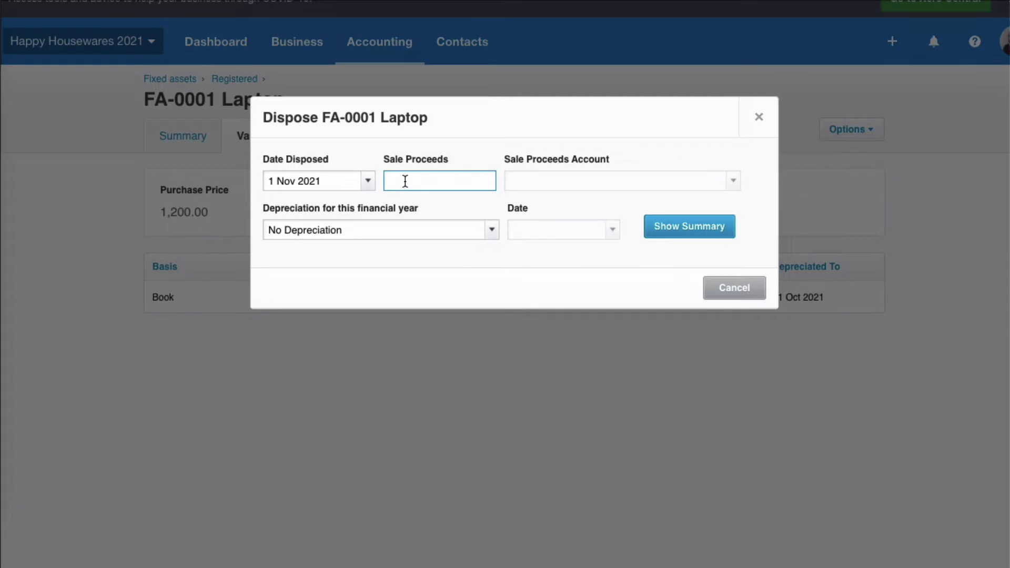
{"action": "type", "text": "1000"}
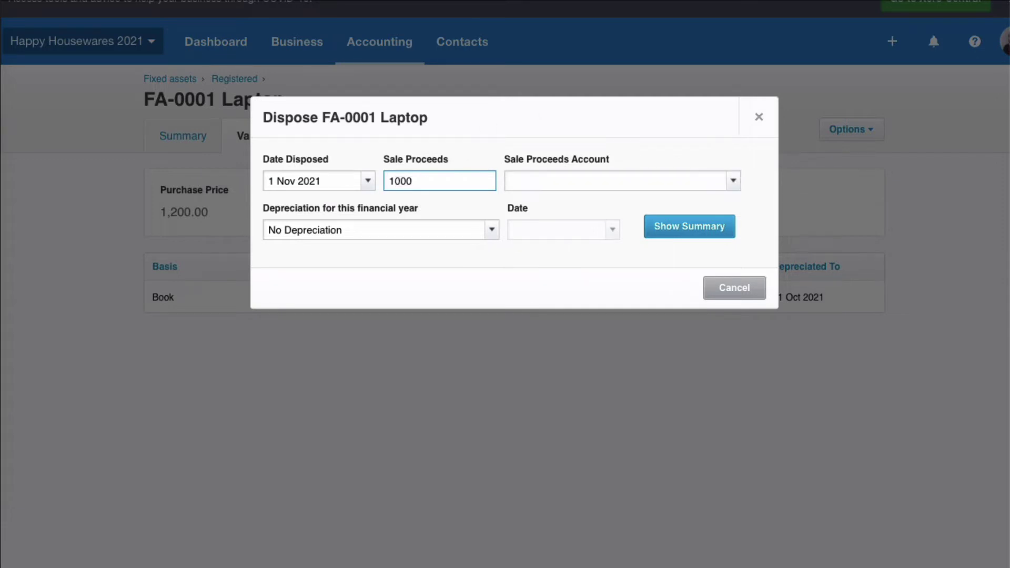
{"action": "left_click", "coordinate": [561, 186]}
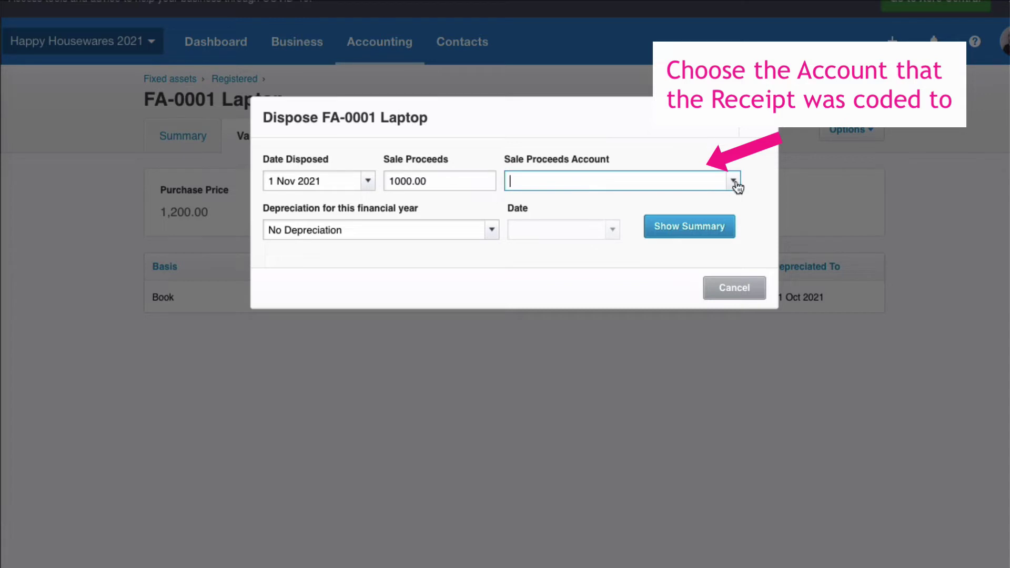
{"action": "type", "text": "lo"}
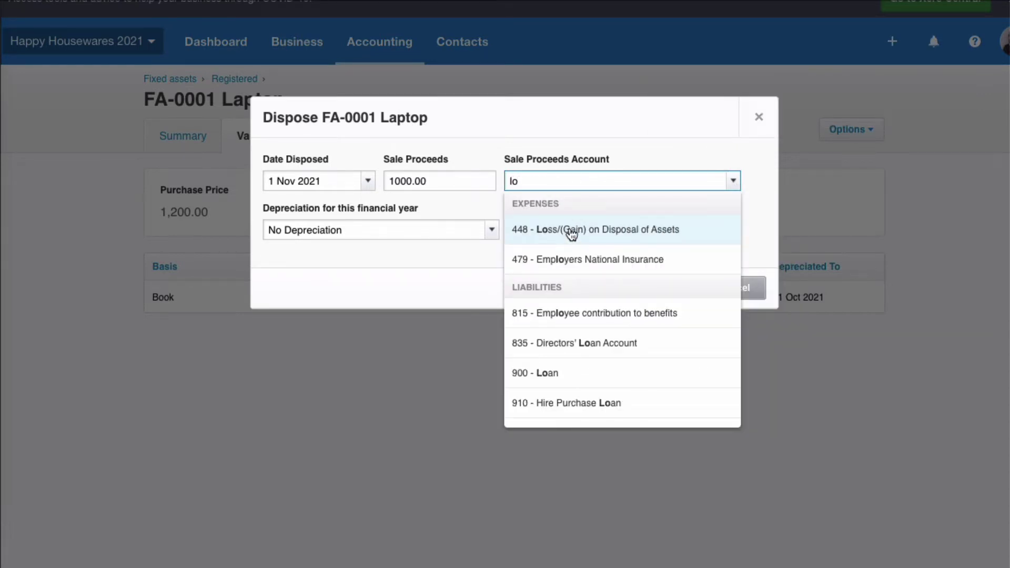
{"action": "left_click", "coordinate": [572, 234]}
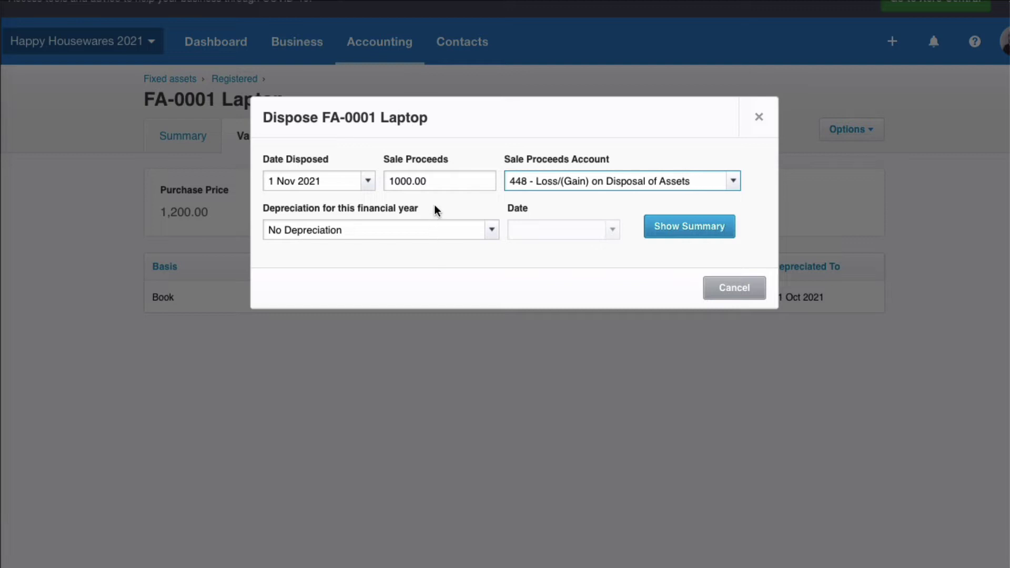
Step: Set depreciation to 'All depreciation up to and including' 31 Oct 2021
{"action": "left_click", "coordinate": [493, 232]}
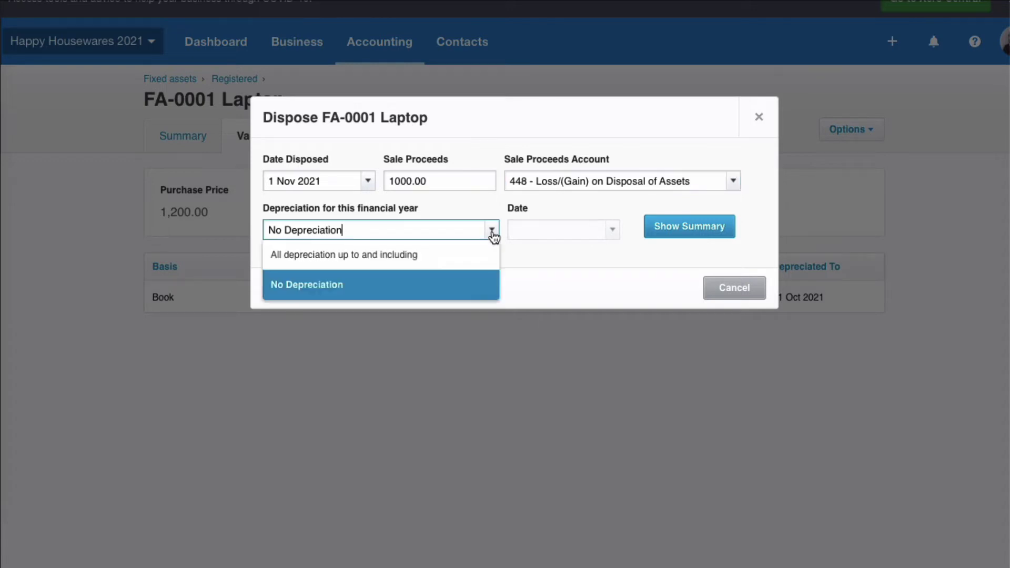
{"action": "left_click", "coordinate": [389, 257]}
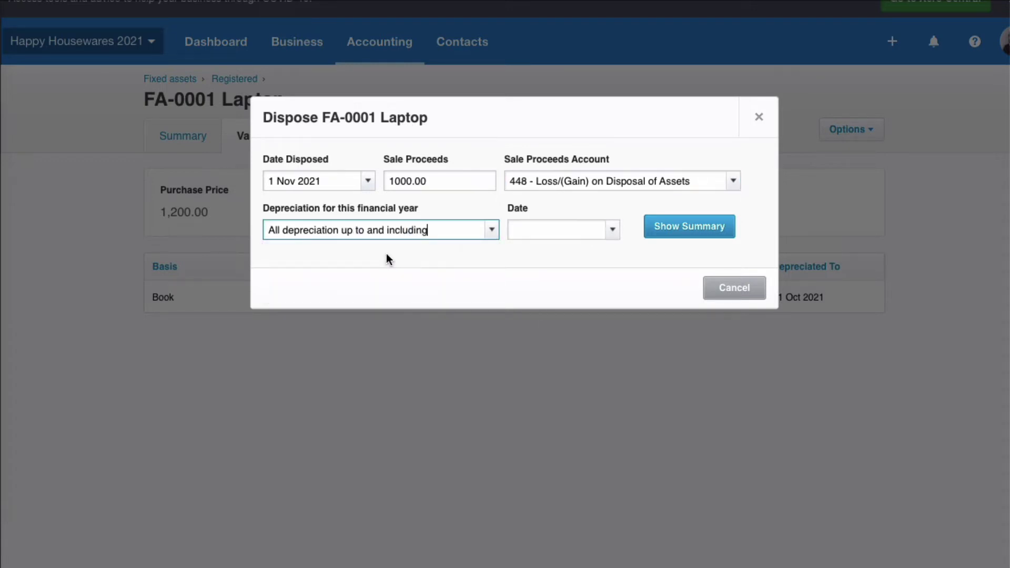
{"action": "left_click", "coordinate": [616, 235]}
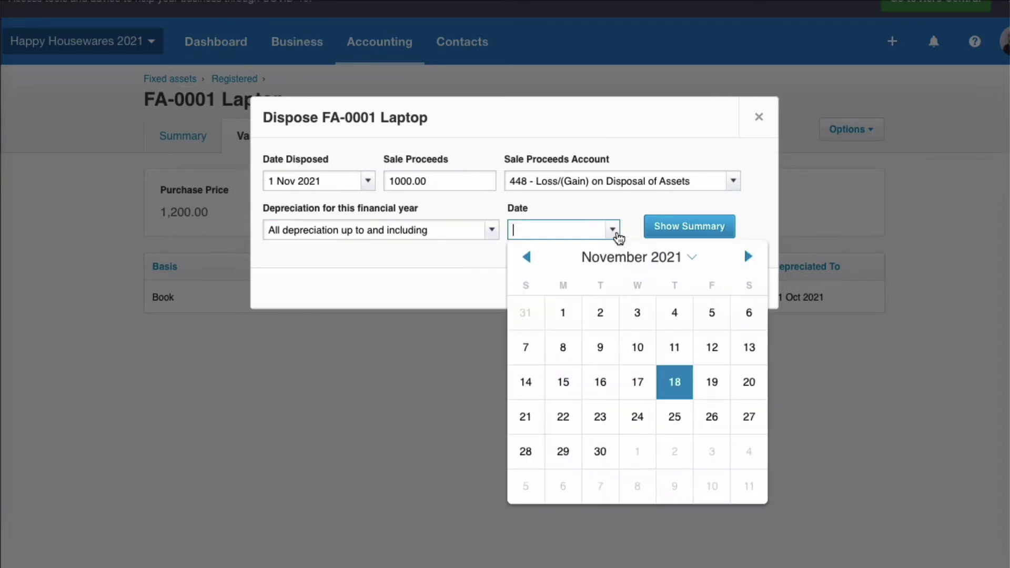
{"action": "left_click", "coordinate": [524, 316]}
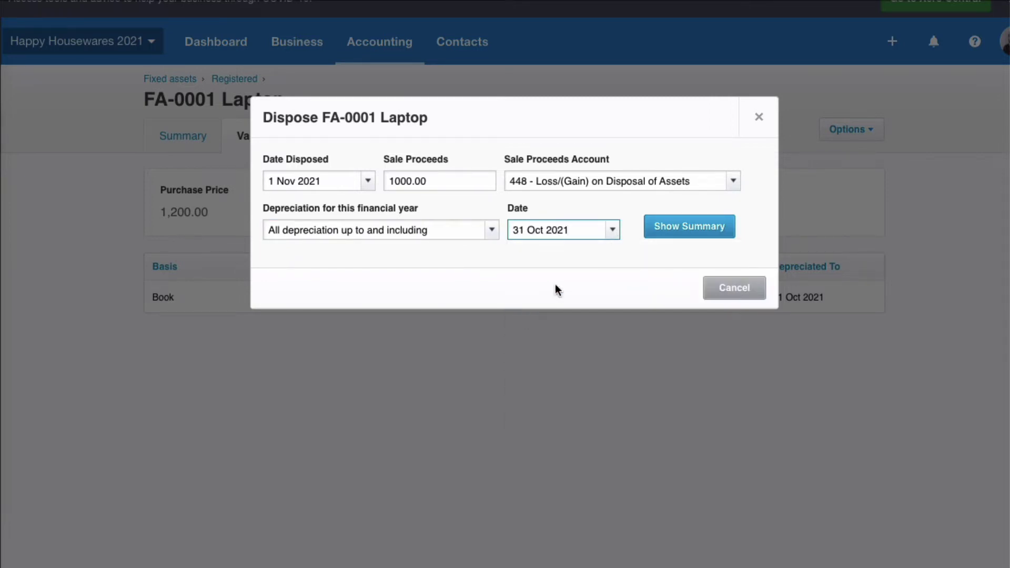
Step: Display the Disposal Summary with proceeds 1,000.00 and a 50.00 loss on disposal
{"action": "left_click", "coordinate": [693, 229]}
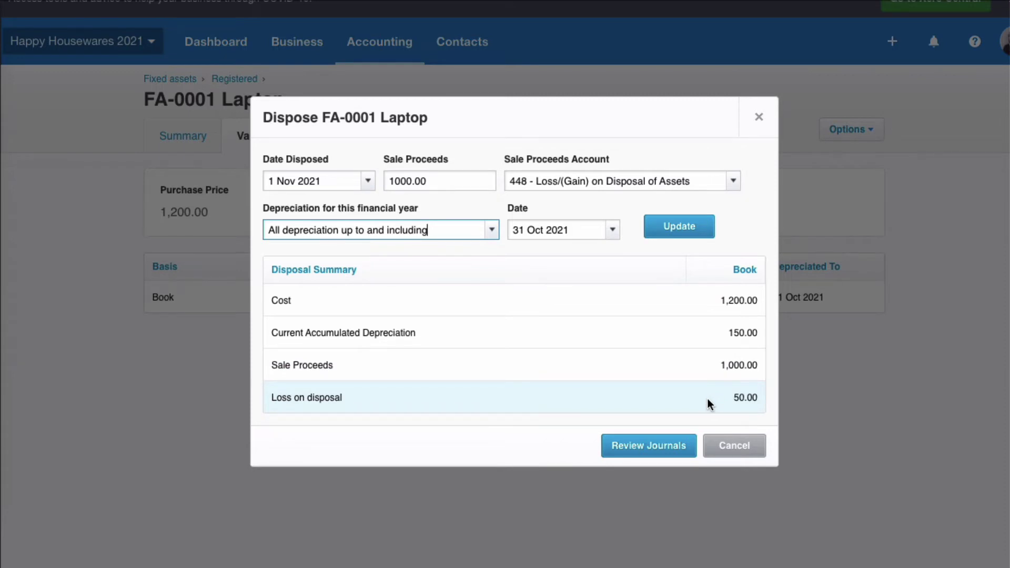
Step: Review the disposal journals and code the Loss on Disposal line to account 448
{"action": "left_click", "coordinate": [642, 451]}
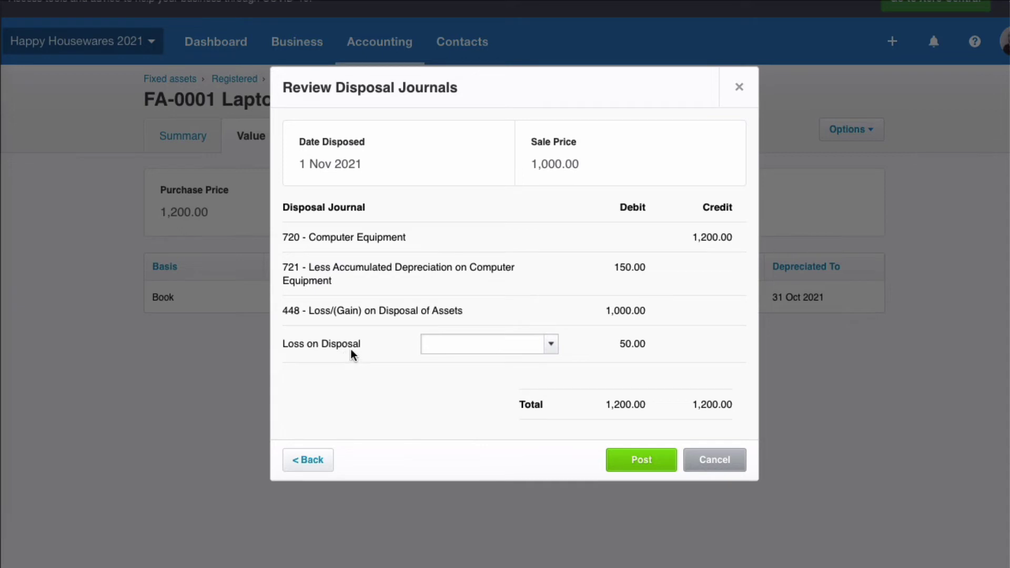
{"action": "left_click", "coordinate": [554, 343]}
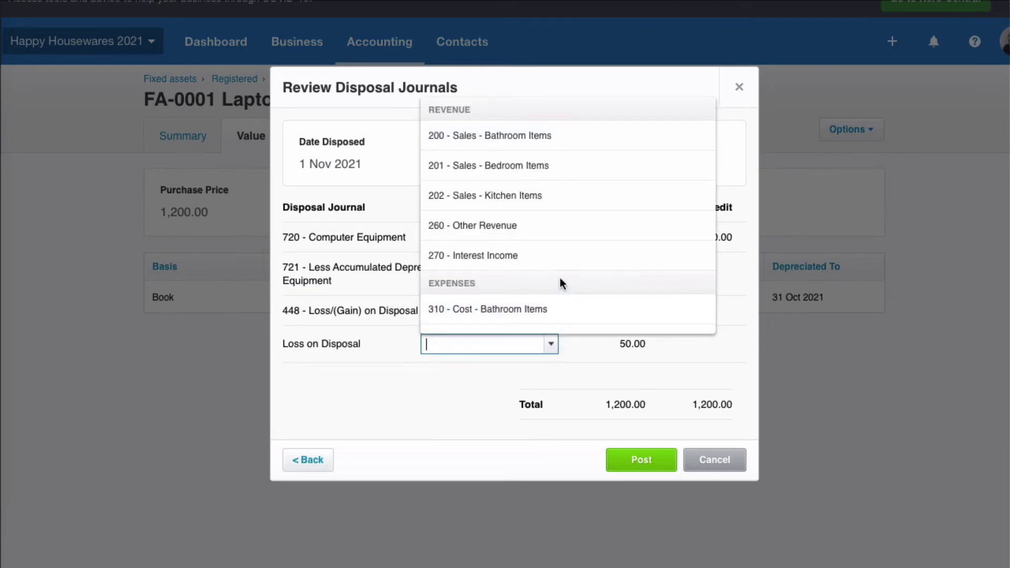
{"action": "scroll", "coordinate": [560, 278], "scroll_direction": "down", "scroll_amount": 5}
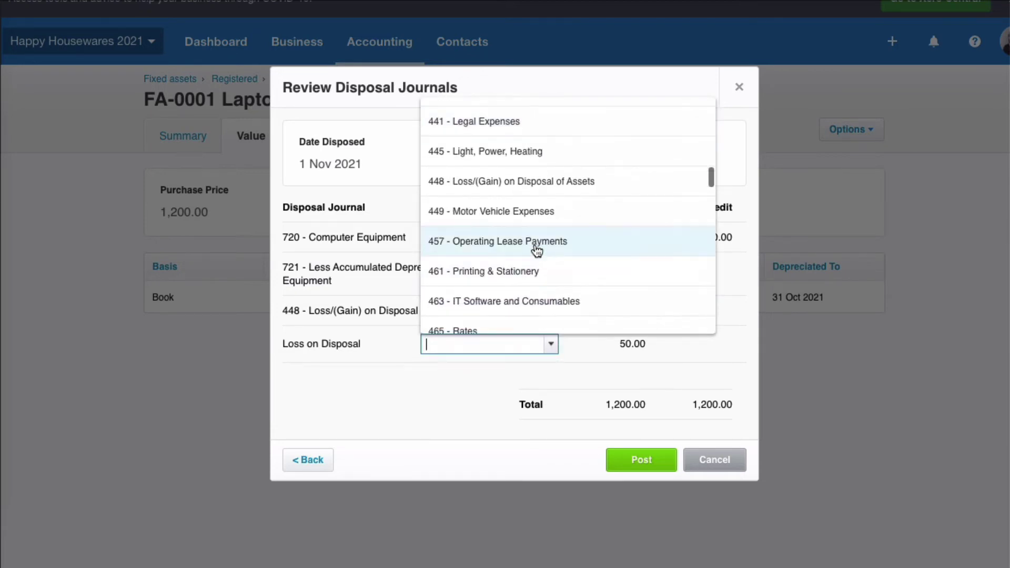
{"action": "left_click", "coordinate": [566, 184]}
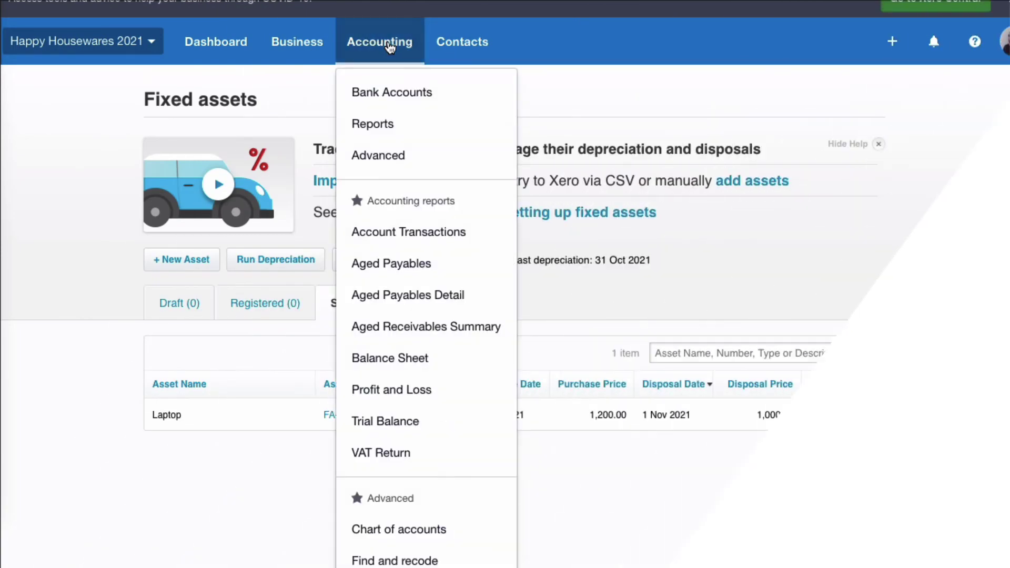
Step: Open the Profit and Loss report for November 2021 and scroll through it
{"action": "left_click", "coordinate": [401, 390]}
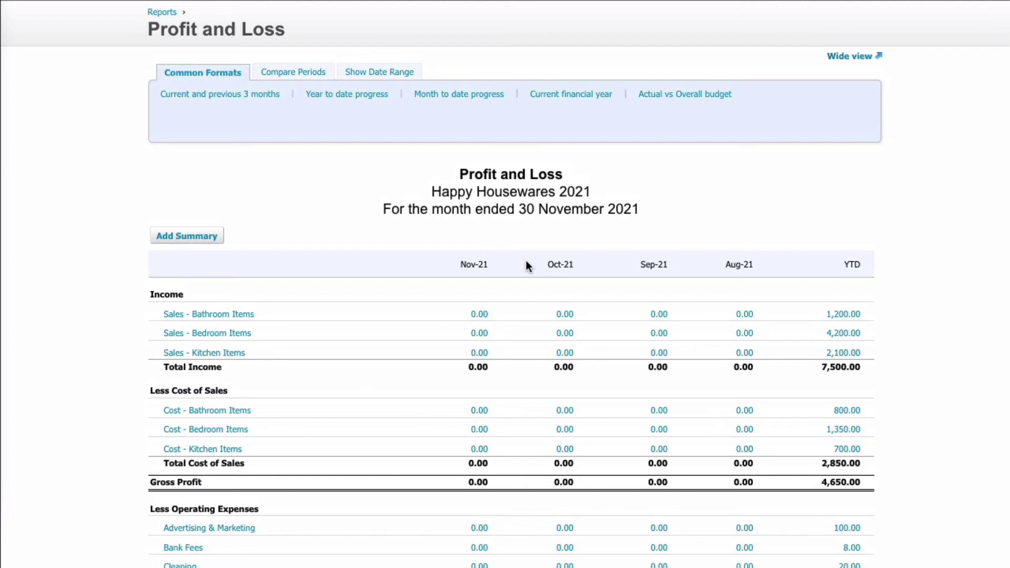
{"action": "scroll", "coordinate": [526, 262], "scroll_direction": "down", "scroll_amount": 2}
{"action": "scroll", "coordinate": [528, 266], "scroll_direction": "down", "scroll_amount": 4}
{"action": "scroll", "coordinate": [528, 266], "scroll_direction": "down", "scroll_amount": 2}
{"action": "scroll", "coordinate": [528, 266], "scroll_direction": "down", "scroll_amount": 1}
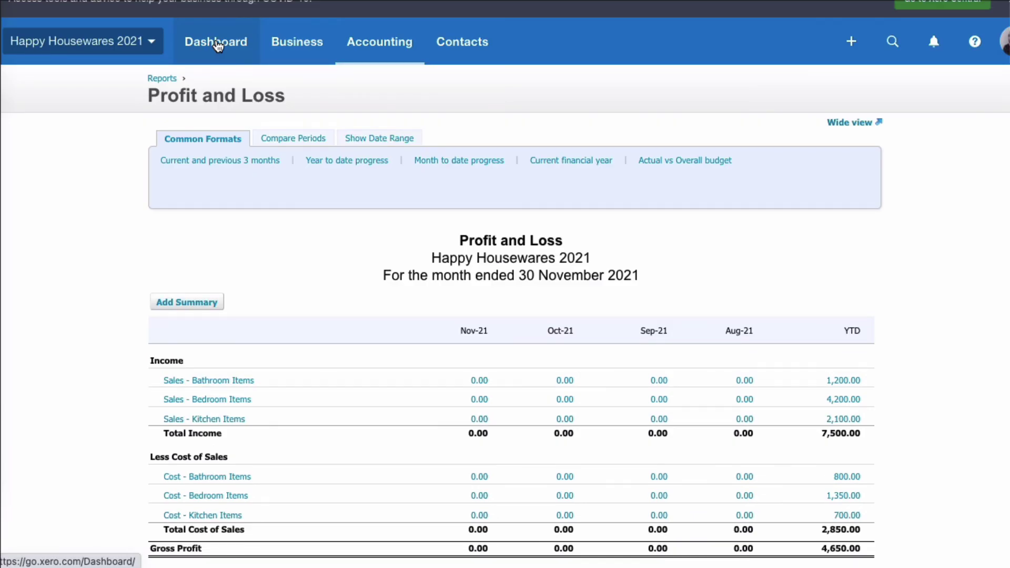
Step: Start a Current Account Receive Money entry from Computer Store dated 1 Nov 2021
{"action": "left_click", "coordinate": [216, 42]}
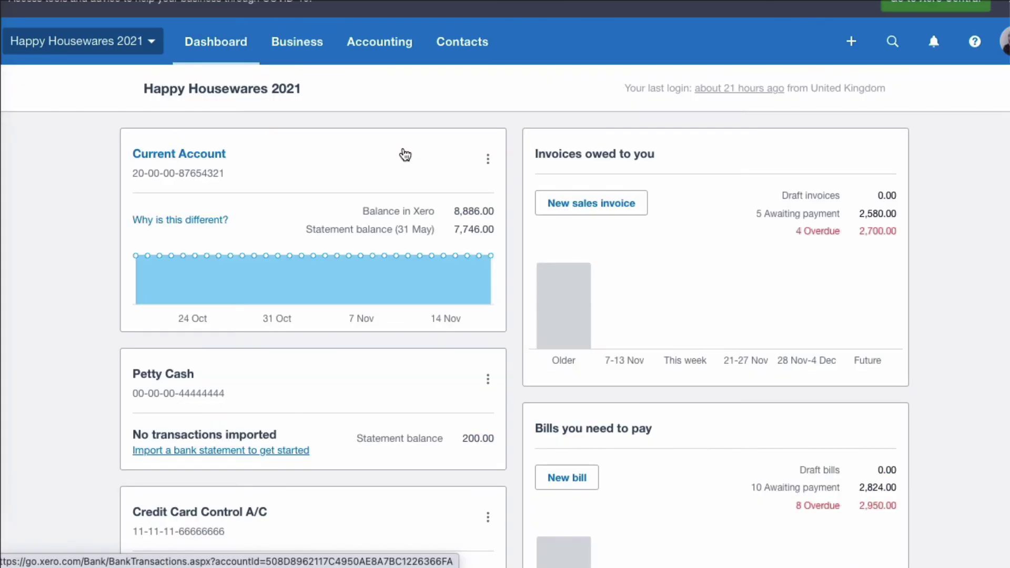
{"action": "left_click", "coordinate": [490, 160]}
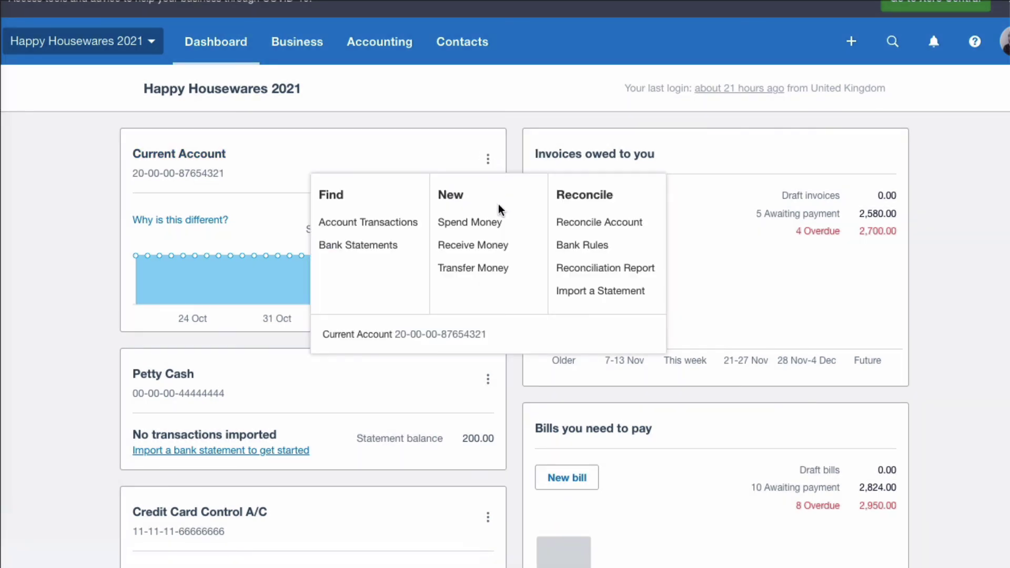
{"action": "left_click", "coordinate": [471, 255]}
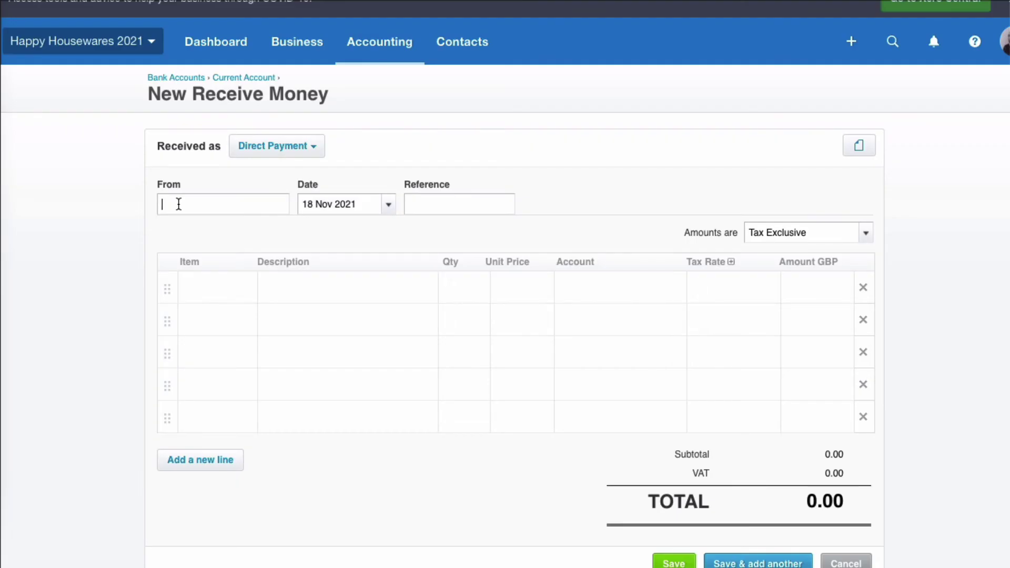
{"action": "type", "text": "Computer Store"}
{"action": "left_click", "coordinate": [388, 205]}
{"action": "left_click", "coordinate": [354, 288]}
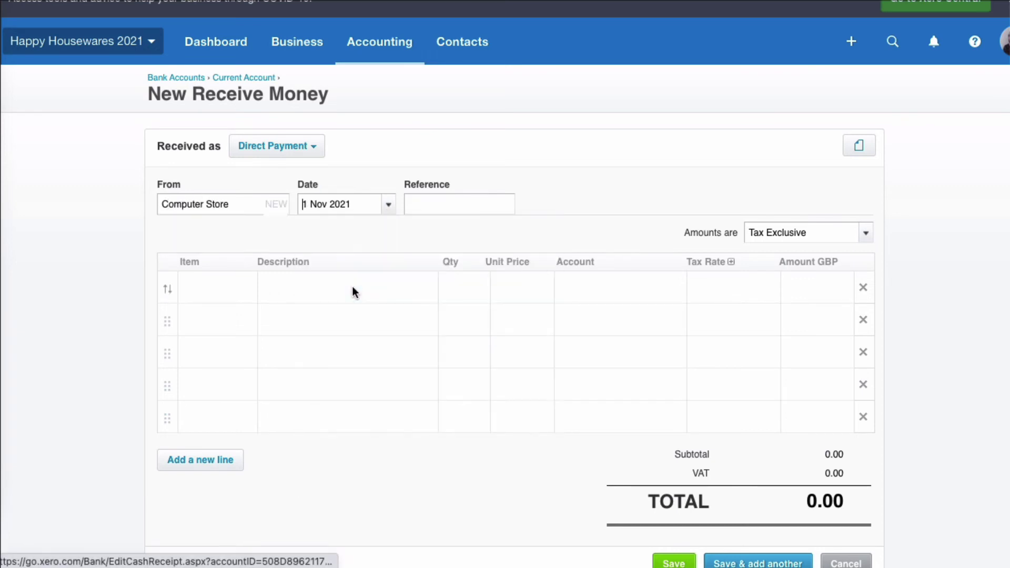
Step: Add line 'Sale of laptop', quantity 1, unit price 1000, coded to account 448, and save
{"action": "left_click", "coordinate": [284, 289]}
{"action": "type", "text": "Sale of laptop"}
{"action": "key", "text": "Tab"}
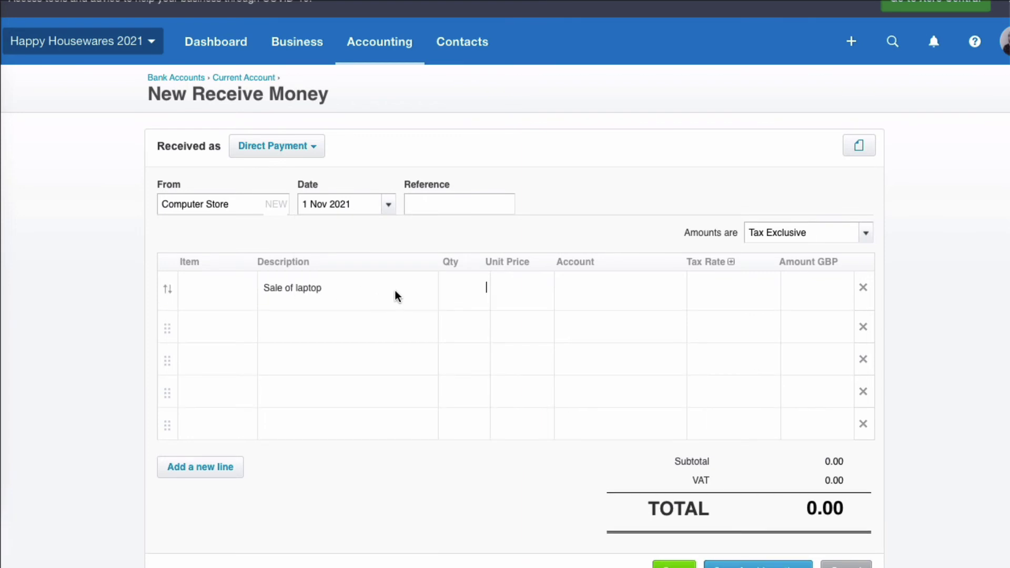
{"action": "type", "text": "1"}
{"action": "key", "text": "Tab"}
{"action": "type", "text": "1000"}
{"action": "key", "text": "Tab"}
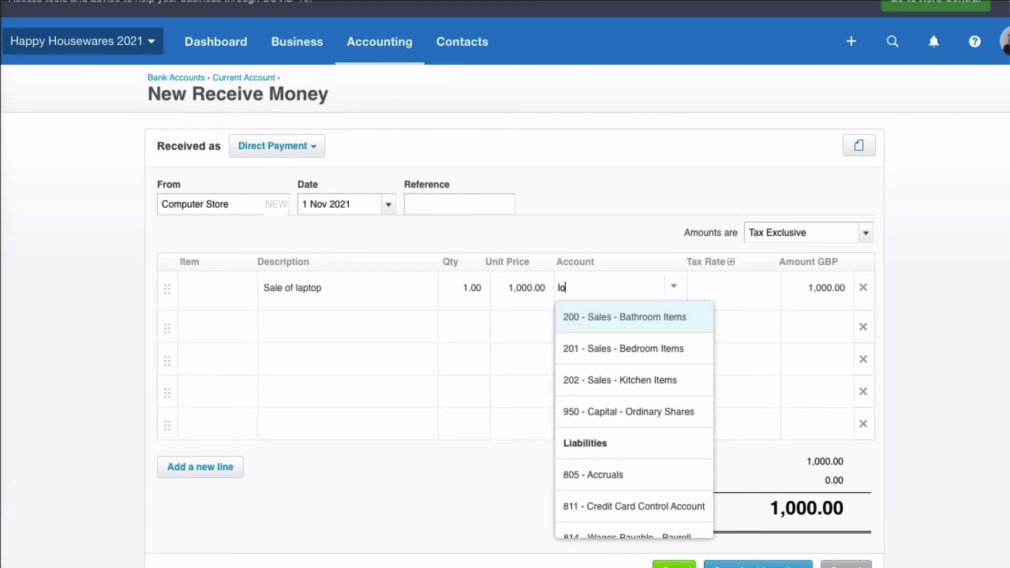
{"action": "type", "text": "lo"}
{"action": "scroll", "coordinate": [637, 458], "scroll_direction": "down", "scroll_amount": 1}
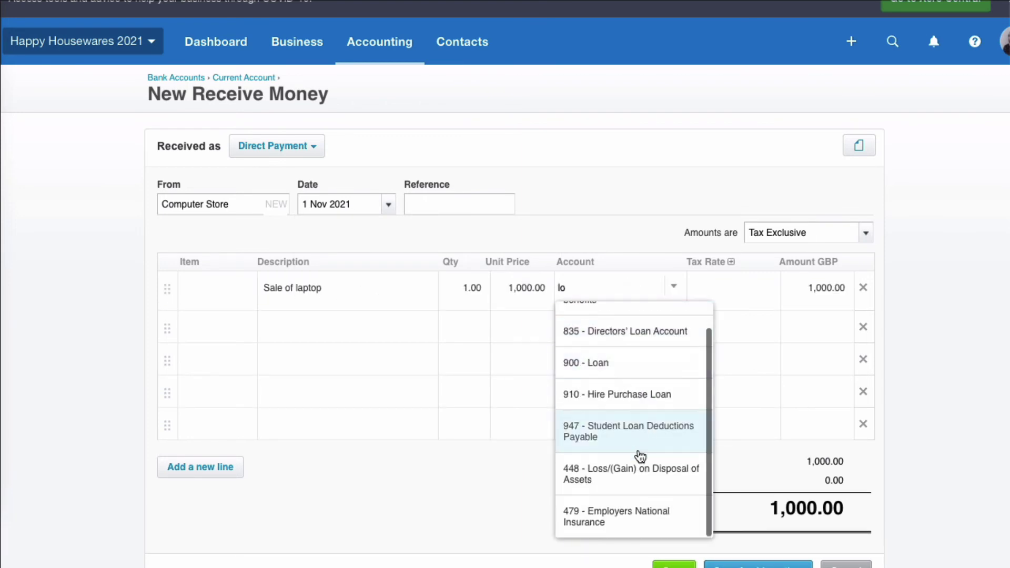
{"action": "left_click", "coordinate": [638, 461]}
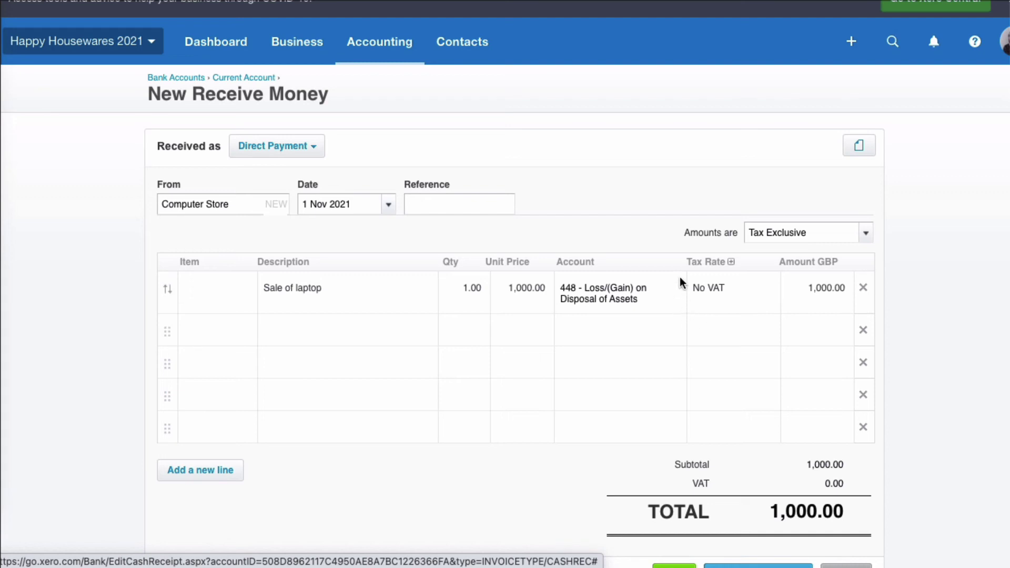
{"action": "scroll", "coordinate": [778, 313], "scroll_direction": "down", "scroll_amount": 3}
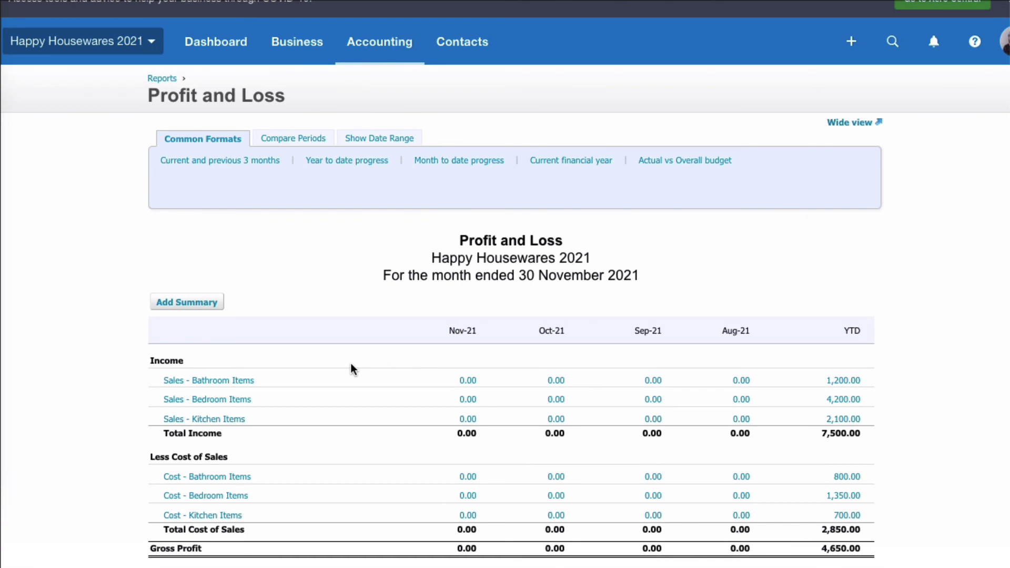
Step: Find the 50.00 Loss/(Gain) on Disposal for Nov-21 and drill into its transactions
{"action": "scroll", "coordinate": [351, 371], "scroll_direction": "down", "scroll_amount": 3}
{"action": "scroll", "coordinate": [353, 372], "scroll_direction": "down", "scroll_amount": 3}
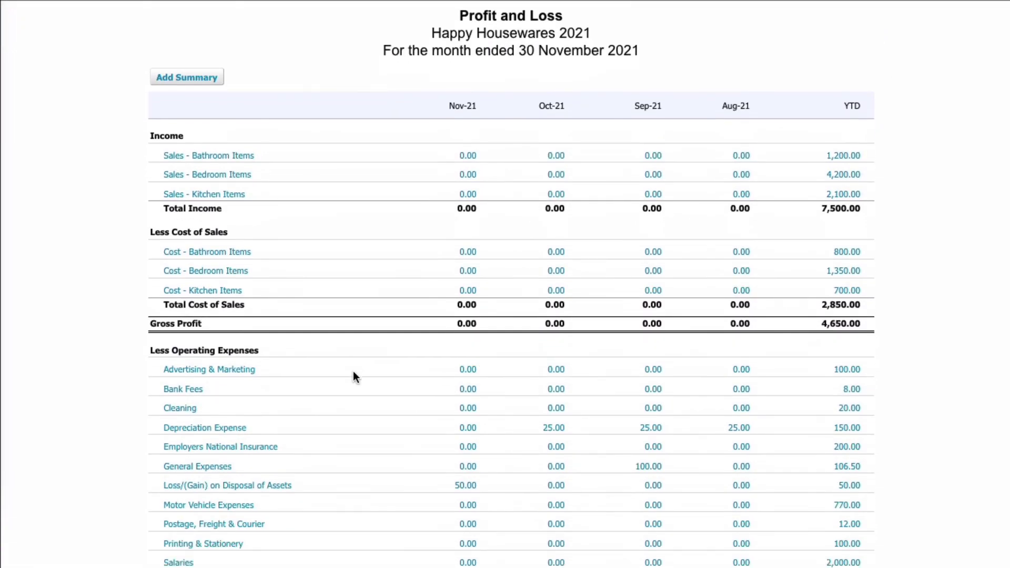
{"action": "scroll", "coordinate": [353, 372], "scroll_direction": "down", "scroll_amount": 1}
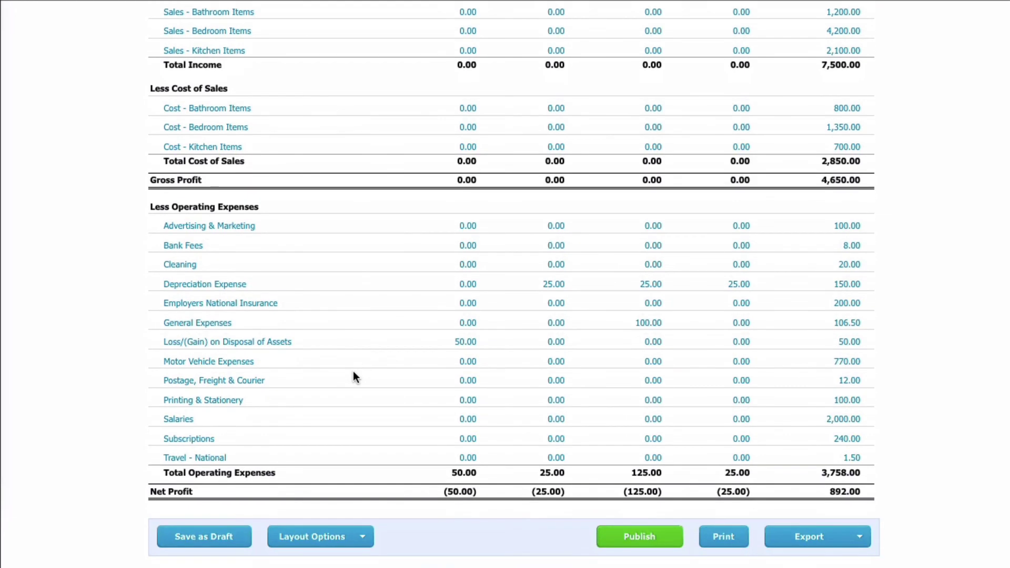
{"action": "left_click", "coordinate": [465, 341]}
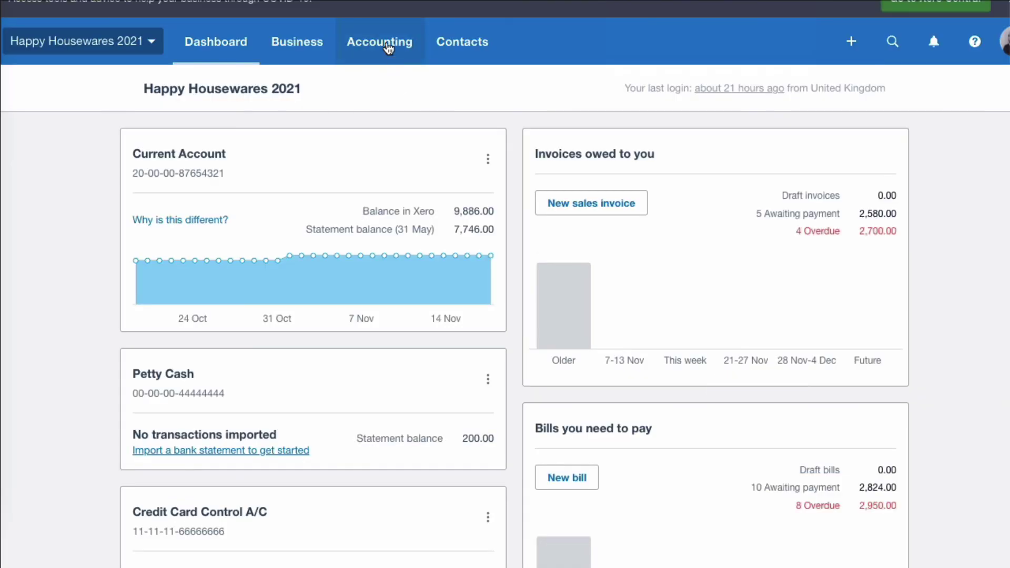
Step: Open Laptop FA-0001 from the Fixed assets Sold & Disposed list
{"action": "left_click", "coordinate": [388, 47]}
{"action": "scroll", "coordinate": [388, 264], "scroll_direction": "down", "scroll_amount": 4}
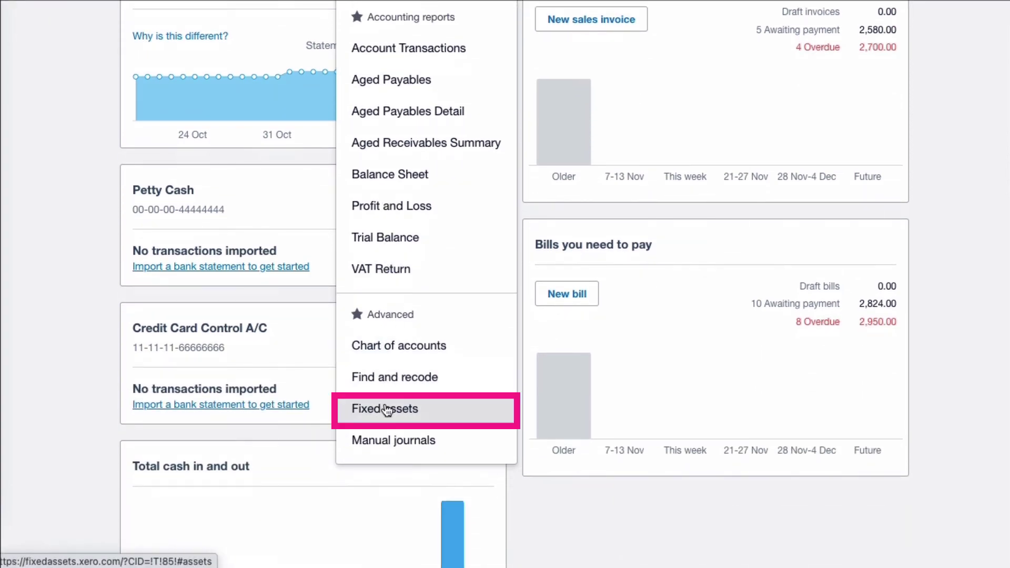
{"action": "left_click", "coordinate": [386, 410]}
{"action": "left_click", "coordinate": [384, 305]}
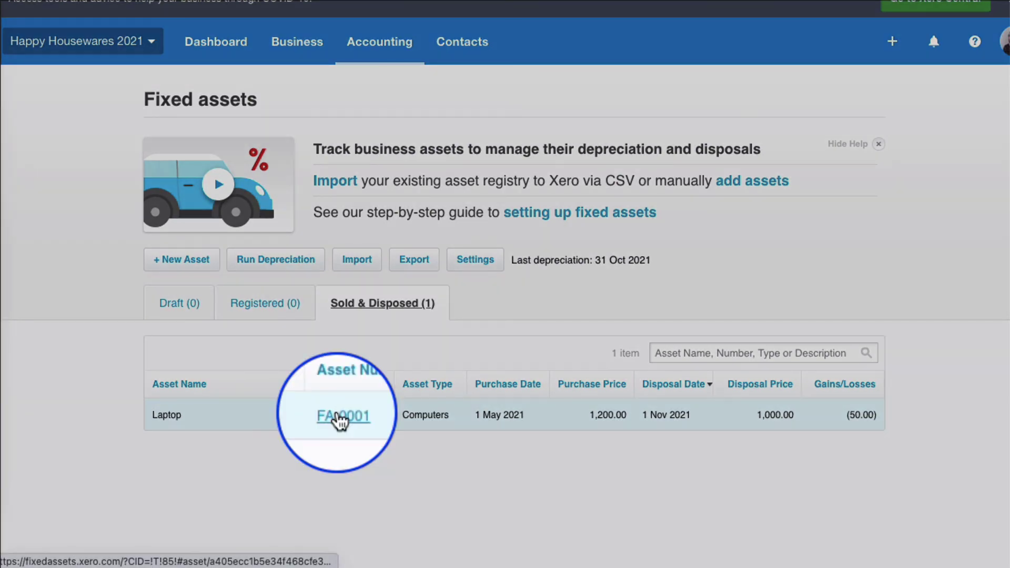
{"action": "left_click", "coordinate": [339, 419]}
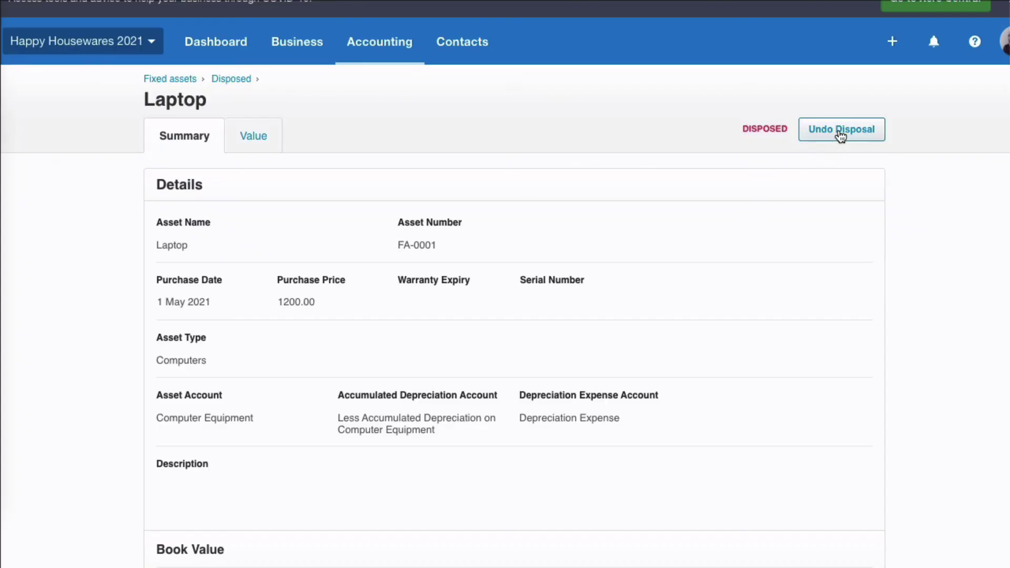